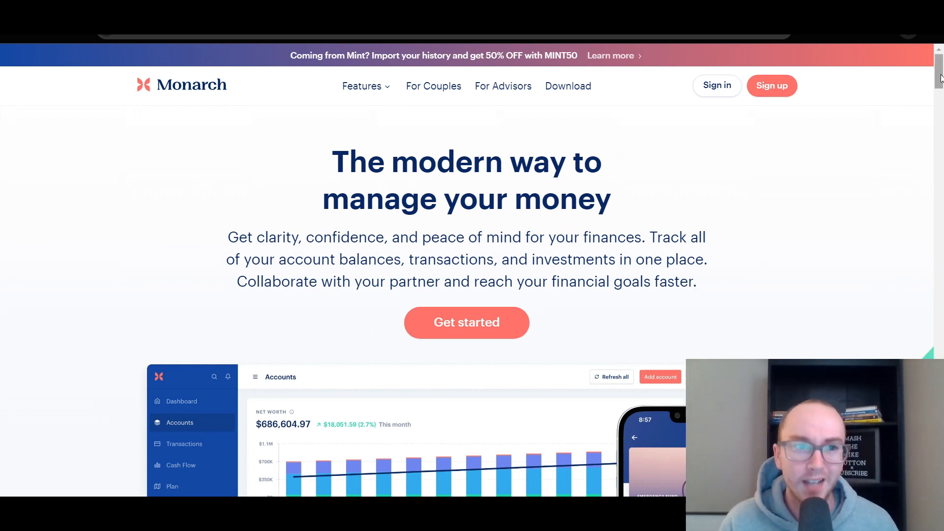
# Review the Monarch homepage's product preview and its sections on data connectivity and transaction rules
pyautogui.moveTo(940, 77); pyautogui.dragTo(940, 99)
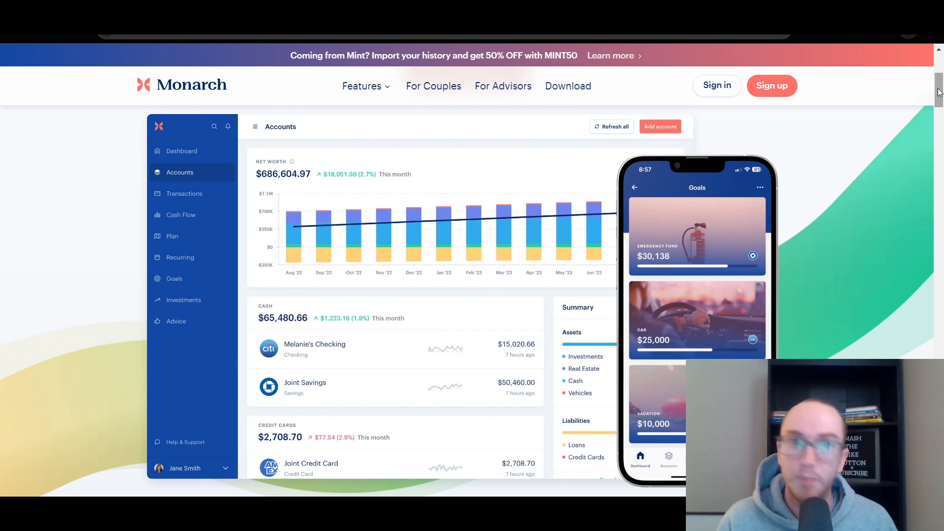
pyautogui.moveTo(938, 93); pyautogui.dragTo(941, 134)
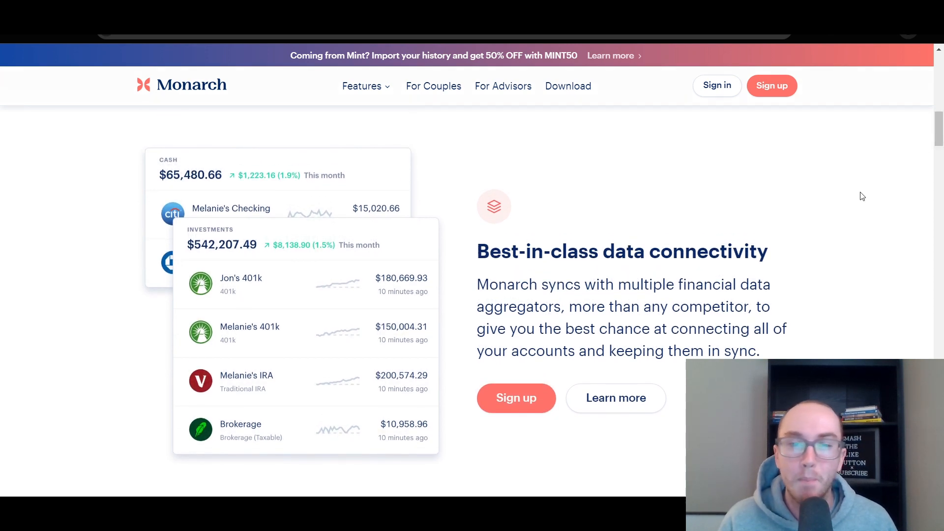
pyautogui.scroll(-2, 879, 250)
pyautogui.scroll(-3, 879, 251)
pyautogui.scroll(5, 880, 252)
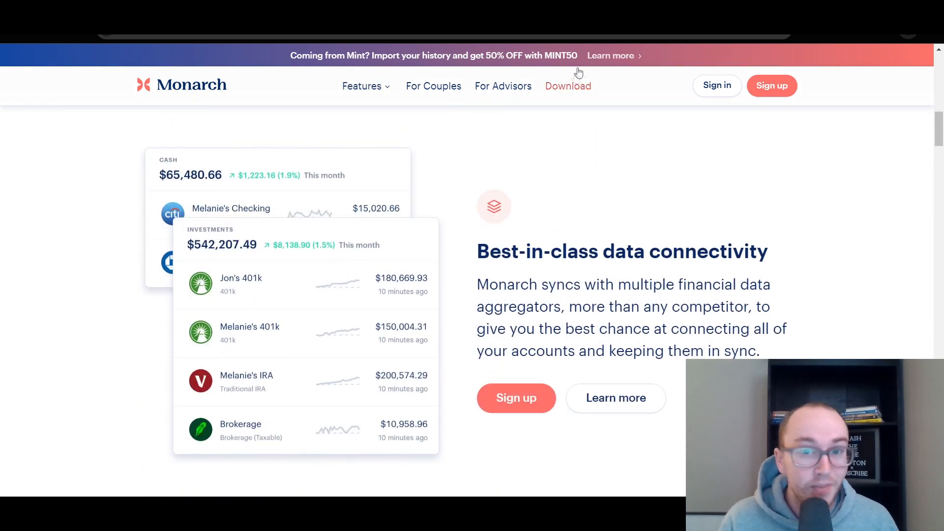
pyautogui.scroll(-1, 870, 293)
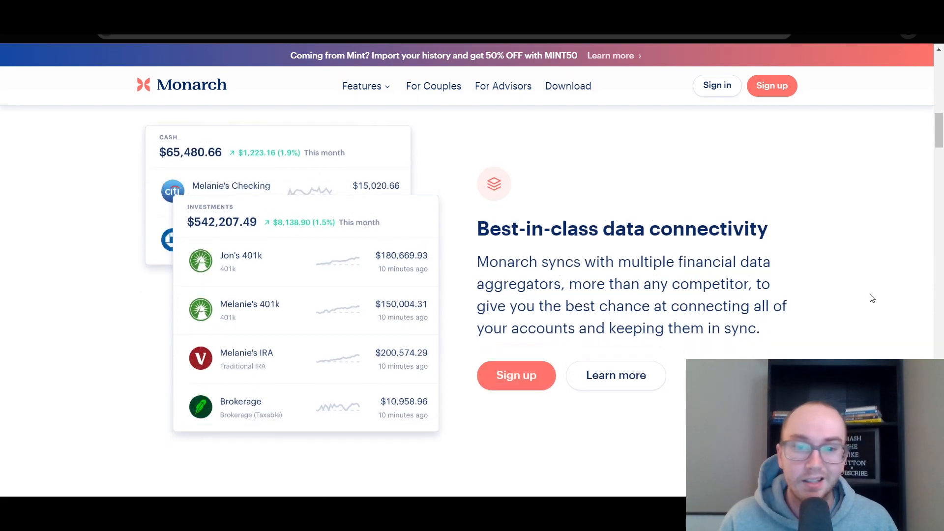
pyautogui.scroll(2, 869, 295)
pyautogui.moveTo(940, 128); pyautogui.dragTo(939, 160)
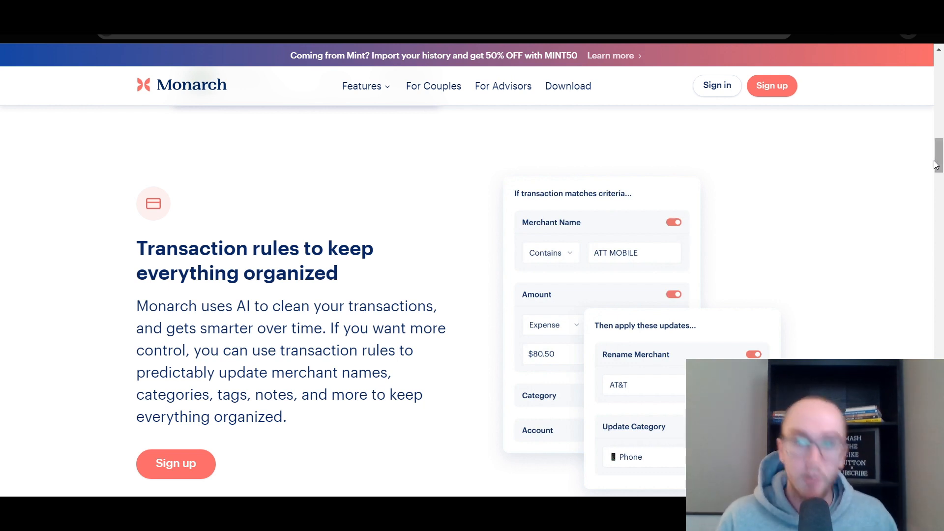
pyautogui.moveTo(938, 166); pyautogui.dragTo(938, 166)
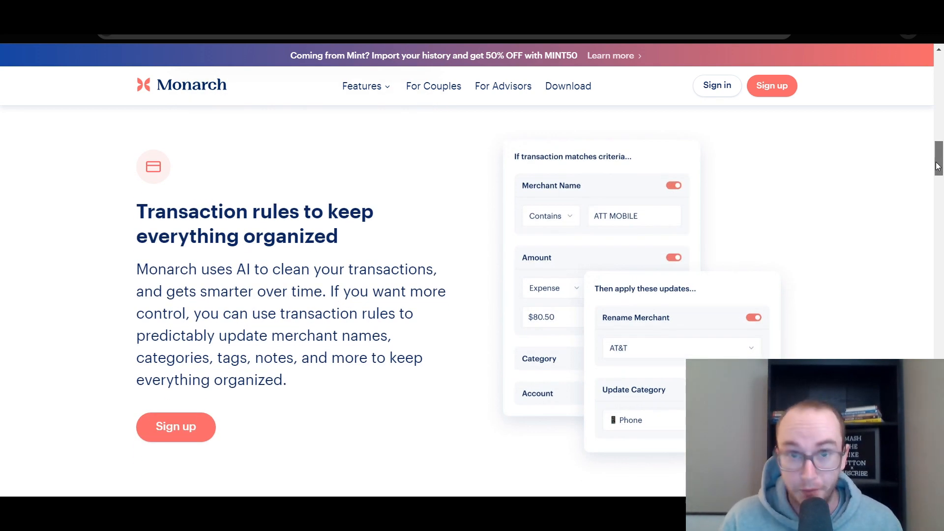
pyautogui.scroll(-1, 938, 166)
pyautogui.scroll(1, 933, 164)
pyautogui.moveTo(932, 161); pyautogui.dragTo(929, 161)
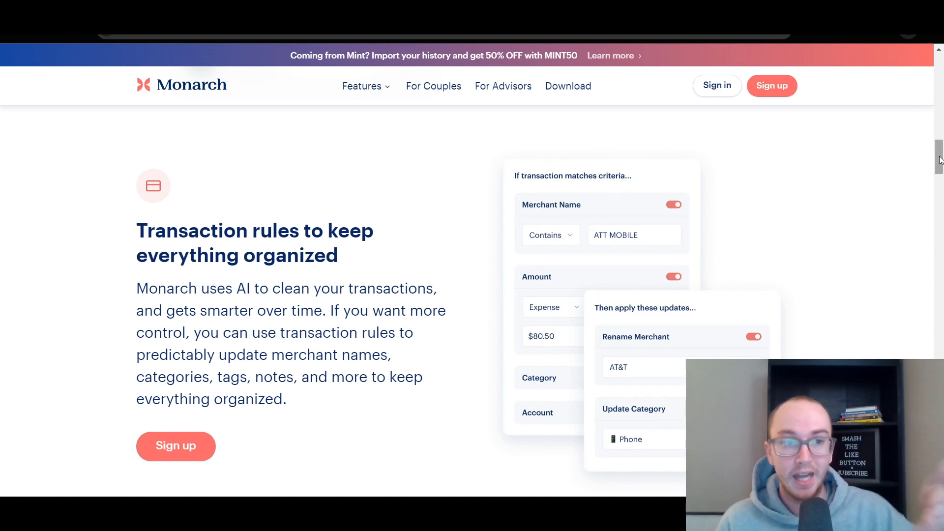
# Examine the homepage sections on money flow diagrams, investment holdings and customizable dashboards and charts, then return to the page's start
pyautogui.moveTo(938, 156); pyautogui.dragTo(940, 215)
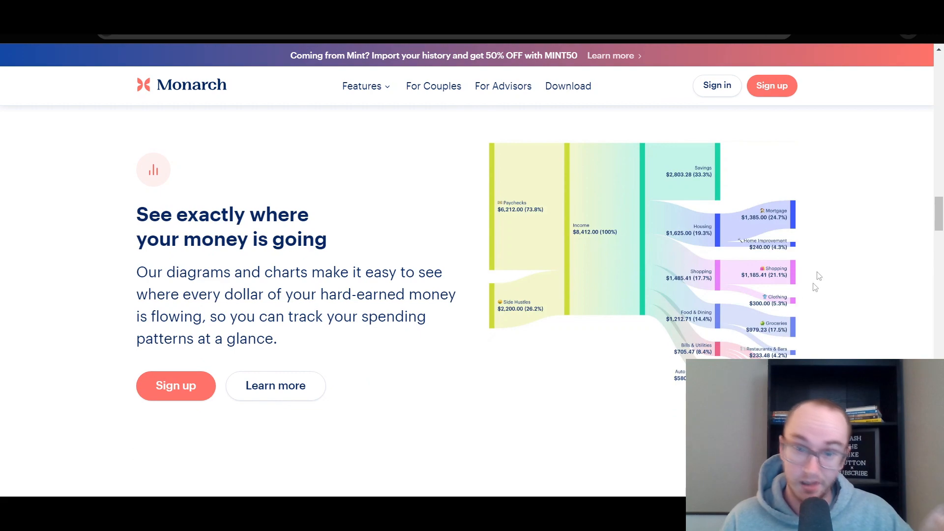
pyautogui.moveTo(940, 215)
pyautogui.mouseDown()
pyautogui.moveTo(941, 225)
pyautogui.moveTo(940, 213)
pyautogui.mouseUp()
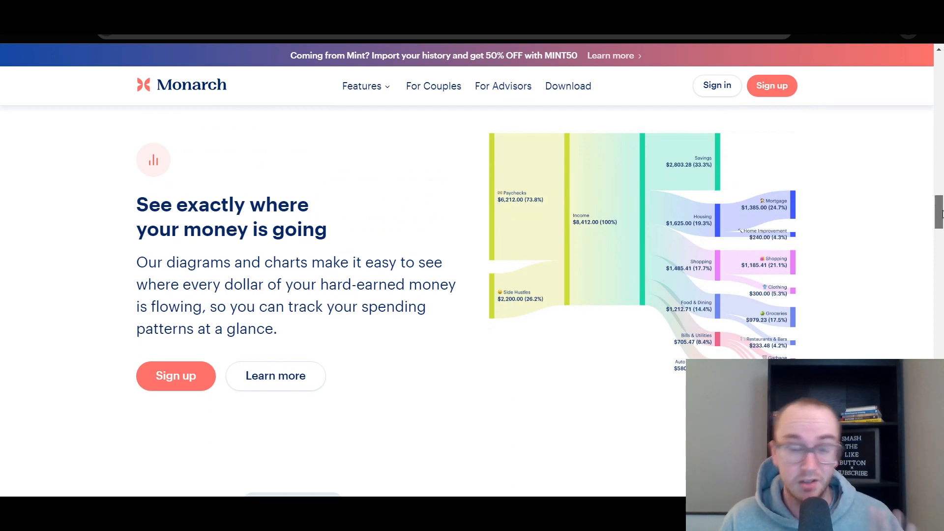
pyautogui.moveTo(940, 213); pyautogui.dragTo(940, 268)
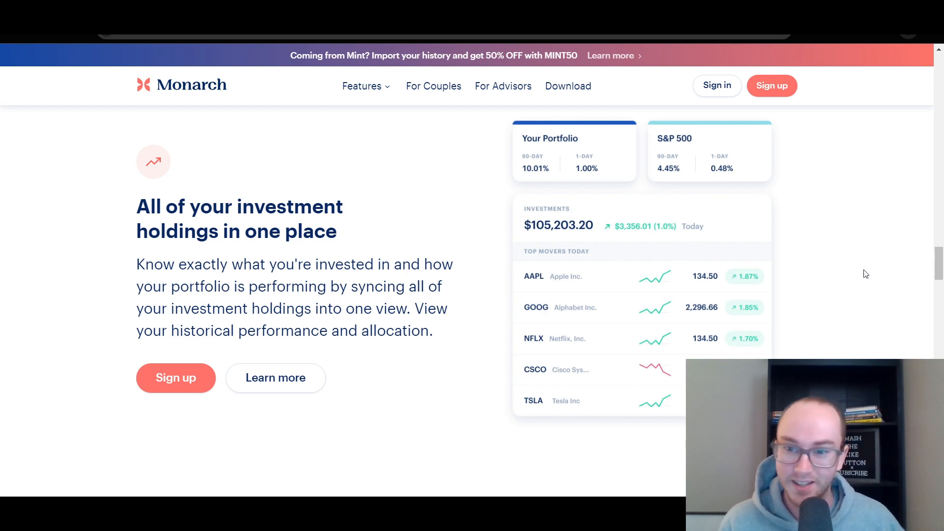
pyautogui.moveTo(938, 267); pyautogui.dragTo(933, 322)
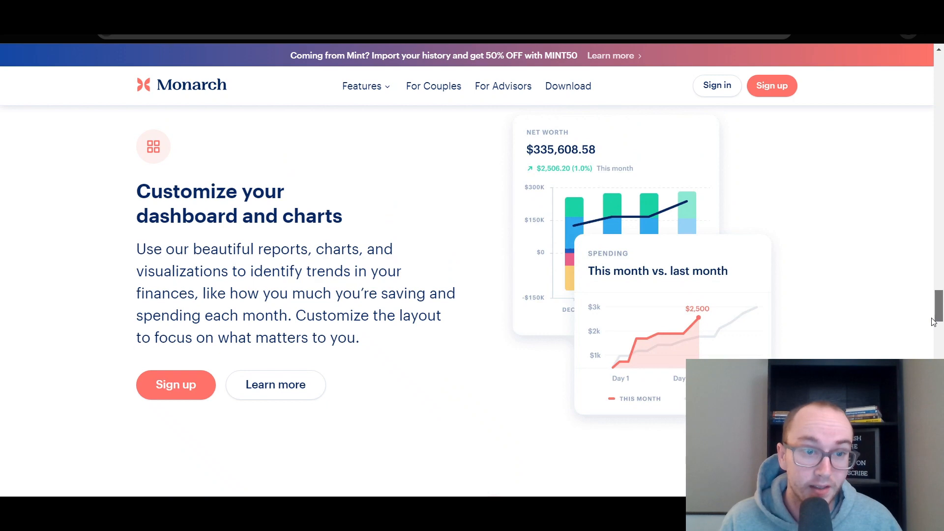
pyautogui.moveTo(932, 322); pyautogui.dragTo(933, 322)
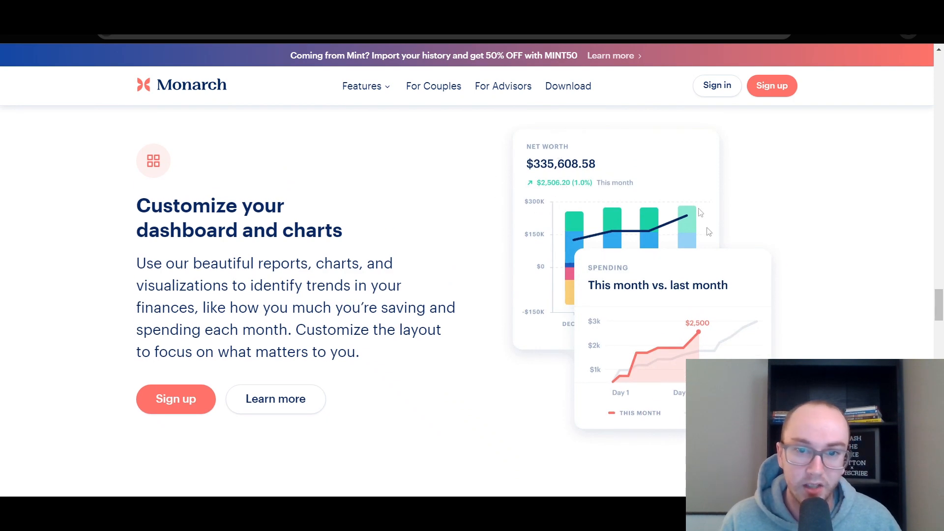
pyautogui.moveTo(942, 314); pyautogui.dragTo(939, 77)
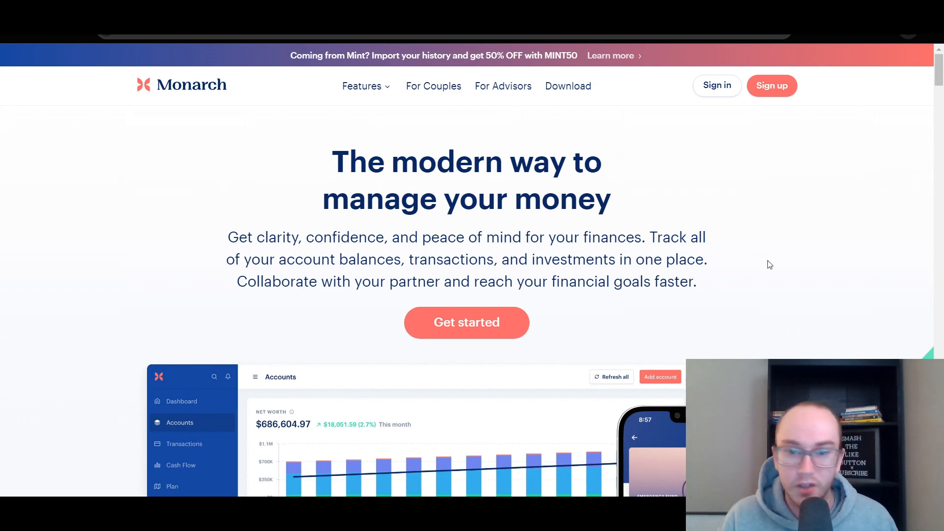
# Look over the homepage preview of the Accounts dashboard and the mobile Goals screen
pyautogui.scroll(-5, 808, 268)
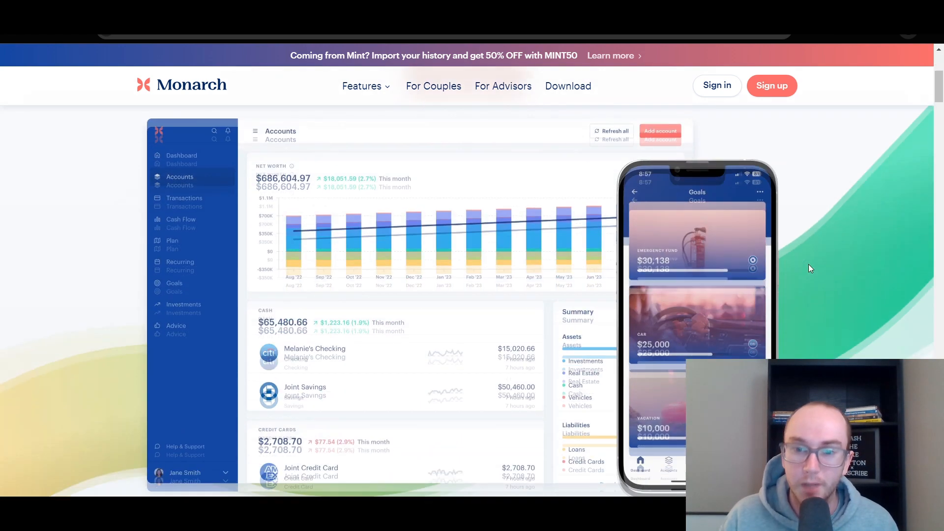
pyautogui.scroll(2, 808, 268)
pyautogui.scroll(-1, 808, 268)
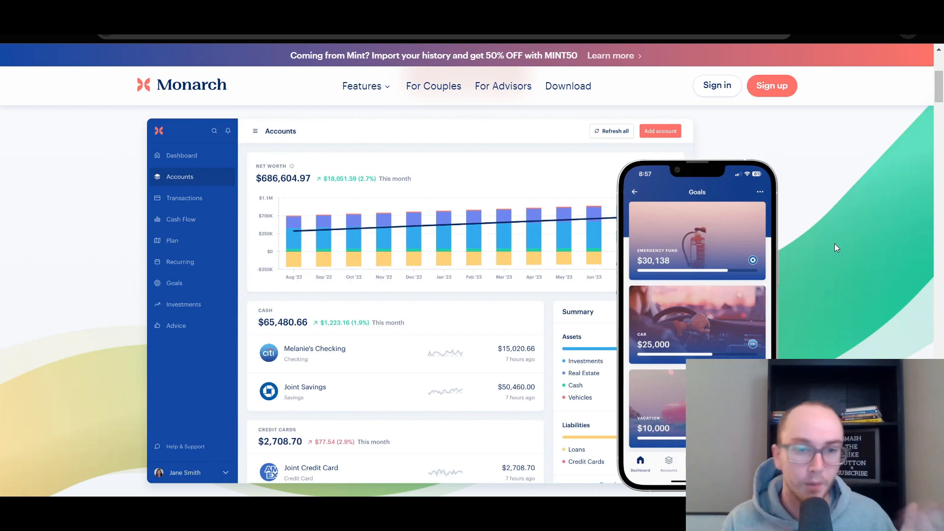
pyautogui.scroll(5, 826, 248)
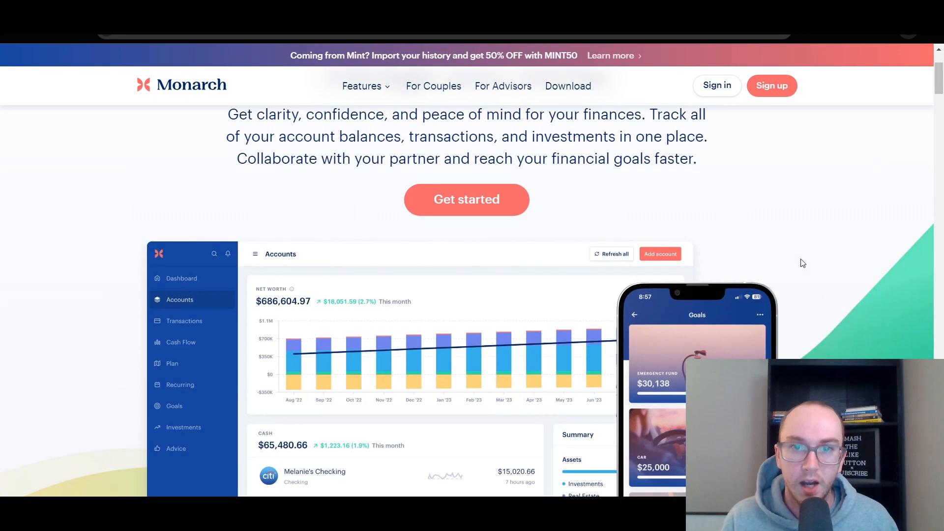
pyautogui.scroll(-5, 802, 263)
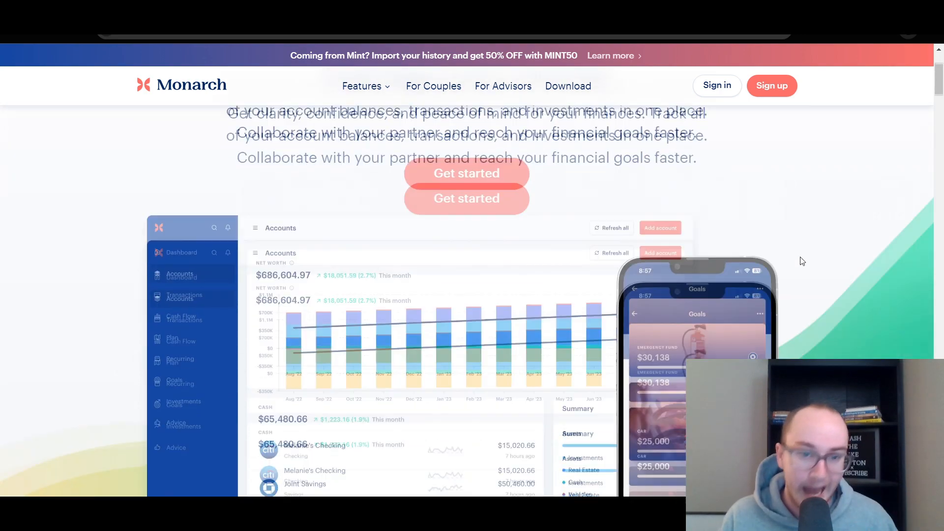
pyautogui.scroll(1, 800, 258)
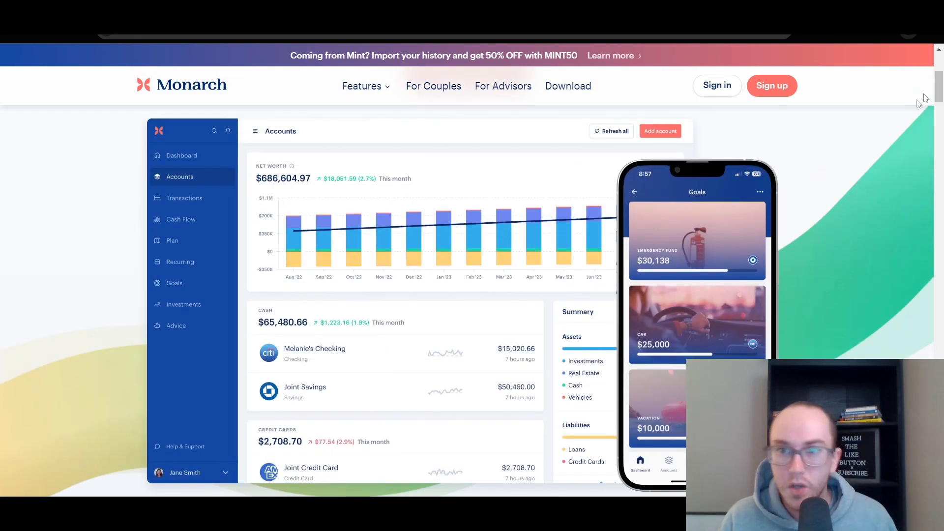
pyautogui.moveTo(939, 91); pyautogui.dragTo(939, 73)
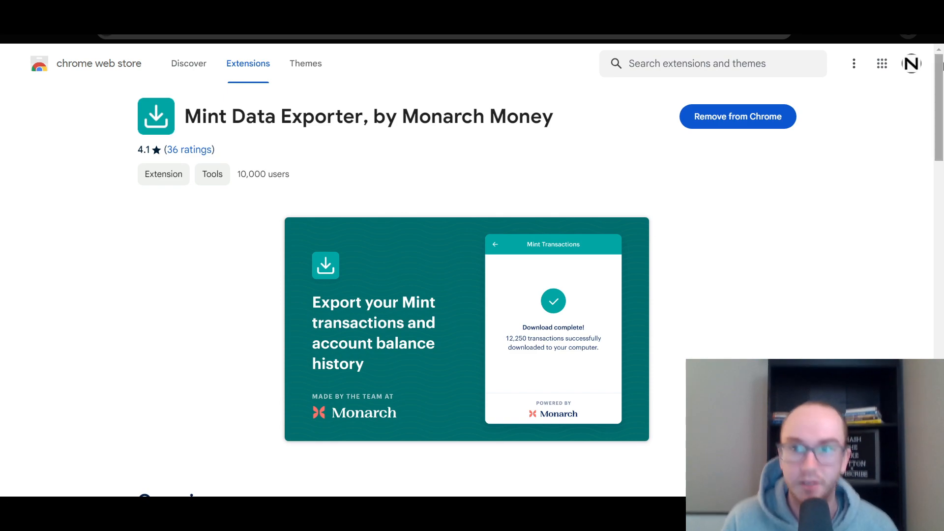
# On the Chrome Web Store page for Mint Data Exporter, read the user reviews about exporting beyond the 10k transaction limit
pyautogui.moveTo(941, 107); pyautogui.dragTo(908, 295)
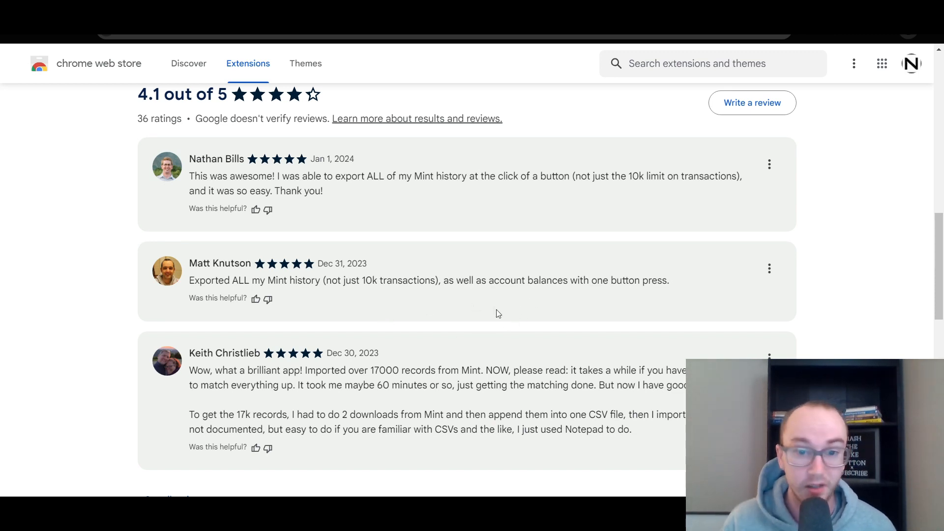
pyautogui.moveTo(481, 282); pyautogui.dragTo(570, 282)
pyautogui.click(574, 293)
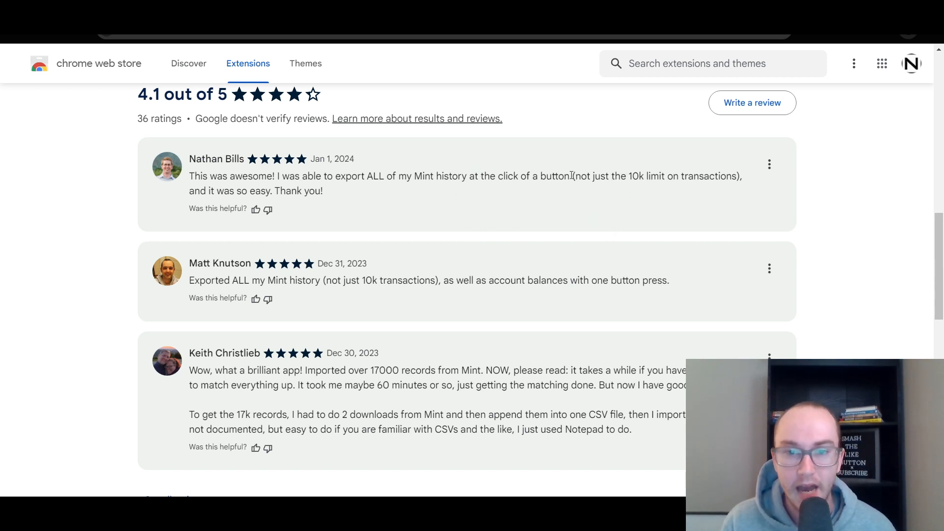
pyautogui.moveTo(577, 177); pyautogui.dragTo(673, 177)
pyautogui.moveTo(615, 177); pyautogui.dragTo(687, 178)
pyautogui.click(674, 180)
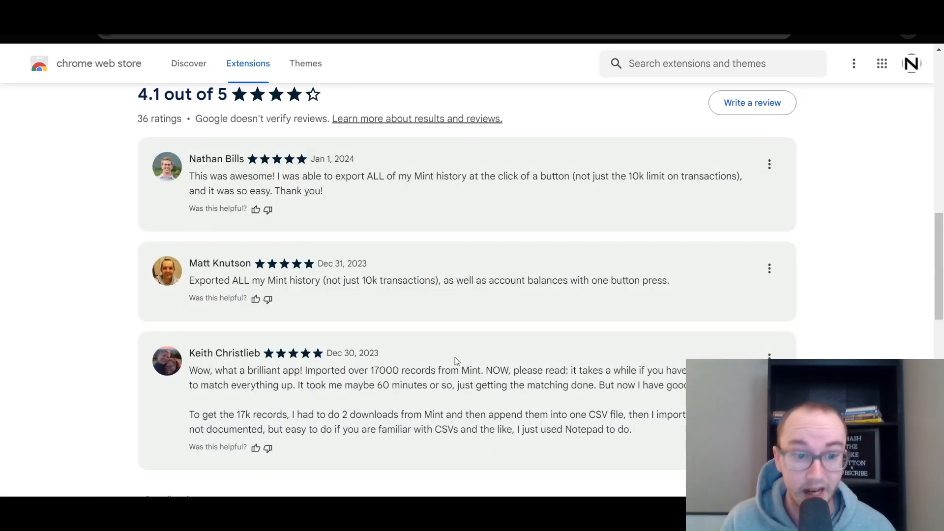
# Read the Dec 30, 2023 review for how multiple Mint downloads are combined into one CSV file and imported
pyautogui.moveTo(214, 416); pyautogui.dragTo(528, 408)
pyautogui.click(537, 416)
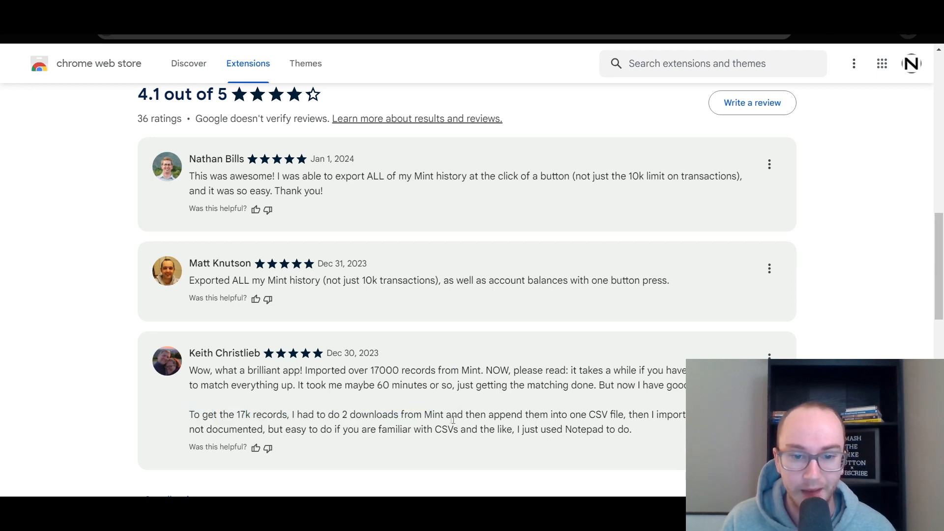
pyautogui.moveTo(622, 417); pyautogui.dragTo(330, 416)
pyautogui.click(526, 426)
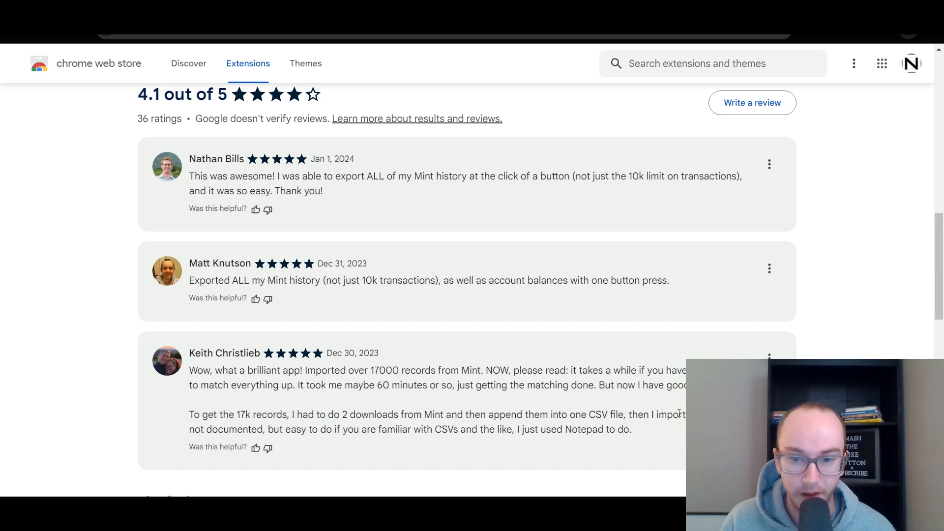
pyautogui.moveTo(322, 426); pyautogui.dragTo(521, 430)
pyautogui.click(521, 430)
pyautogui.moveTo(216, 414); pyautogui.dragTo(335, 416)
pyautogui.click(372, 381)
pyautogui.moveTo(372, 381); pyautogui.dragTo(485, 386)
pyautogui.click(525, 382)
pyautogui.moveTo(350, 423); pyautogui.dragTo(415, 417)
pyautogui.click(414, 417)
pyautogui.moveTo(377, 287); pyautogui.dragTo(389, 288)
pyautogui.click(395, 288)
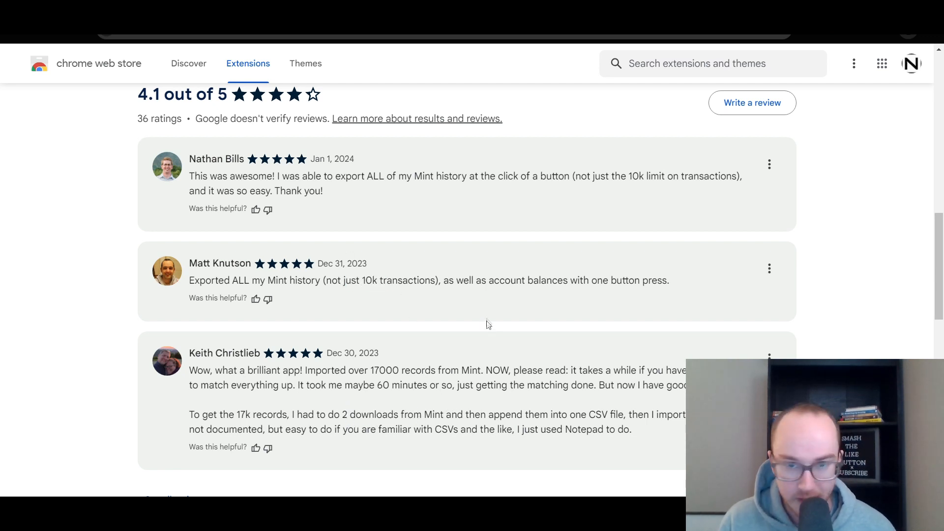
# Check the extension's overview text against its ratings and user reviews, then return to the listing's header
pyautogui.scroll(1, 459, 394)
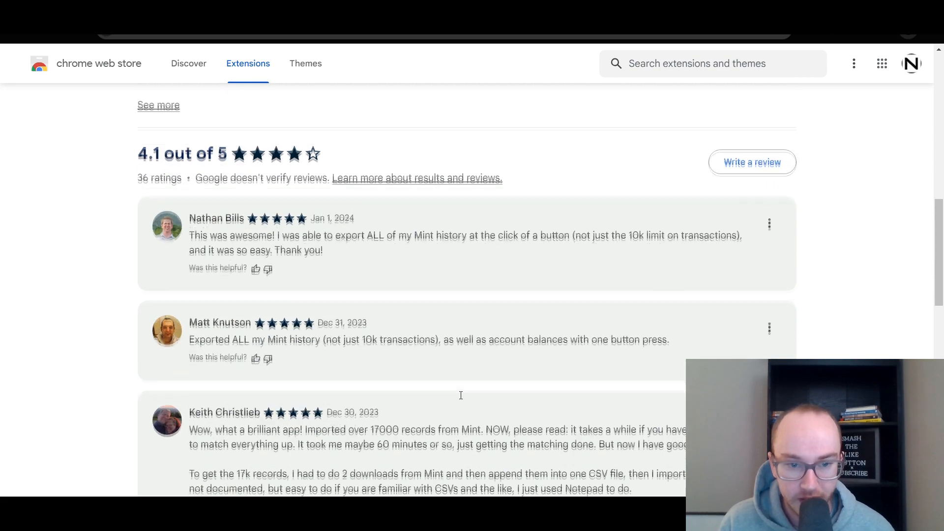
pyautogui.scroll(-1, 459, 394)
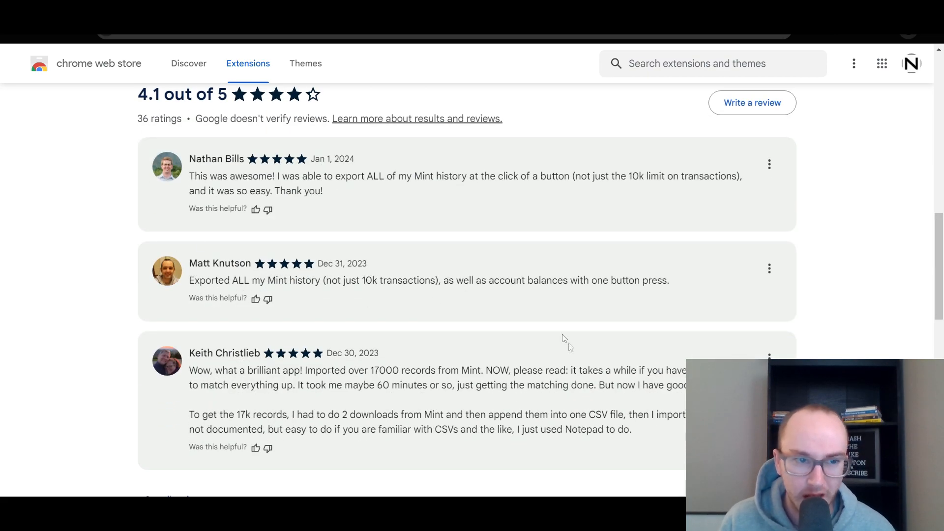
pyautogui.scroll(1, 524, 307)
pyautogui.scroll(3, 493, 359)
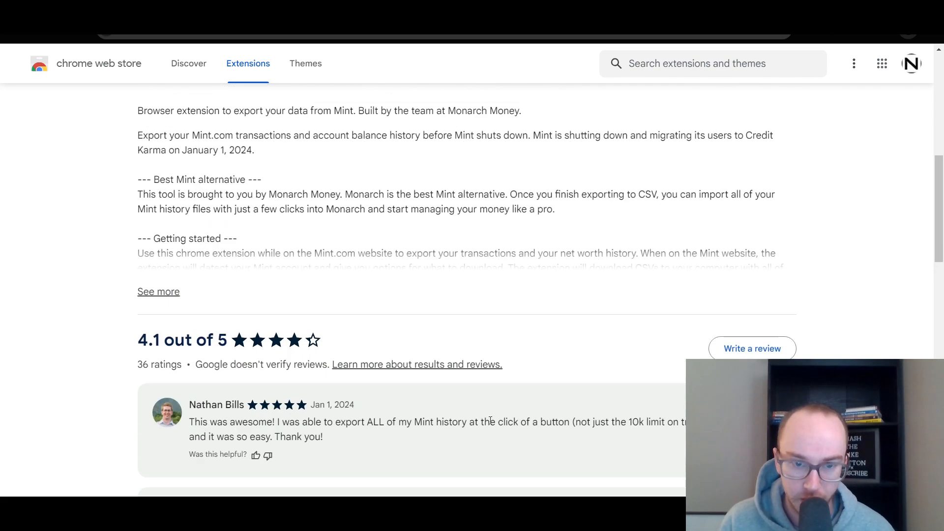
pyautogui.scroll(-3, 487, 383)
pyautogui.scroll(3, 485, 400)
pyautogui.scroll(4, 484, 404)
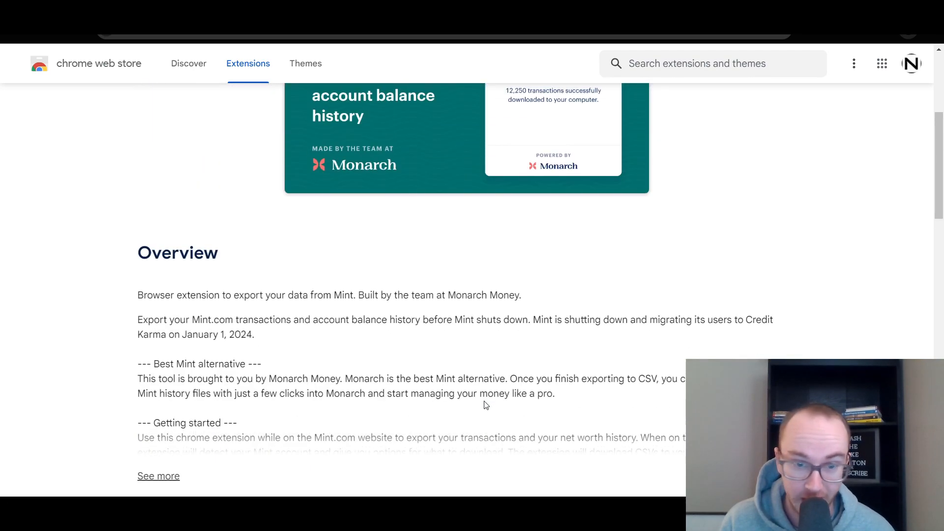
pyautogui.scroll(-6, 486, 405)
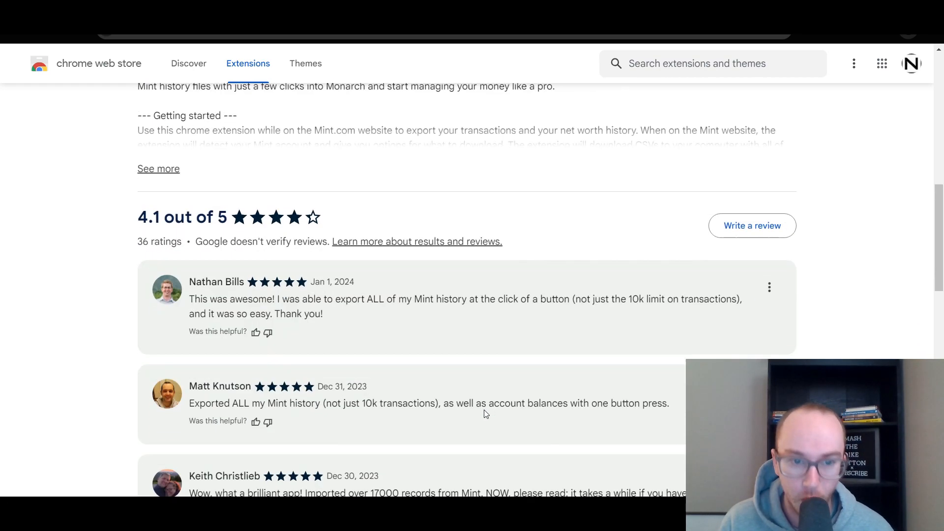
pyautogui.scroll(-4, 386, 435)
pyautogui.scroll(5, 386, 437)
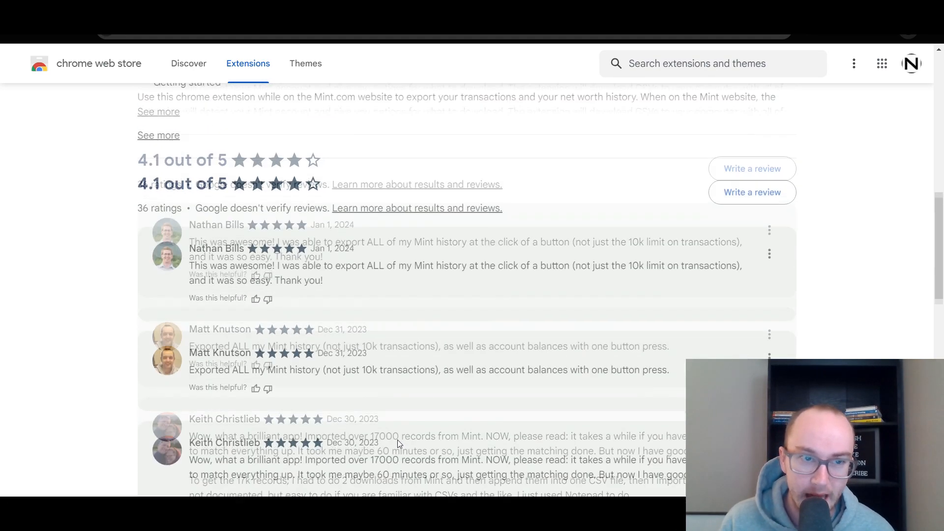
pyautogui.scroll(10, 398, 443)
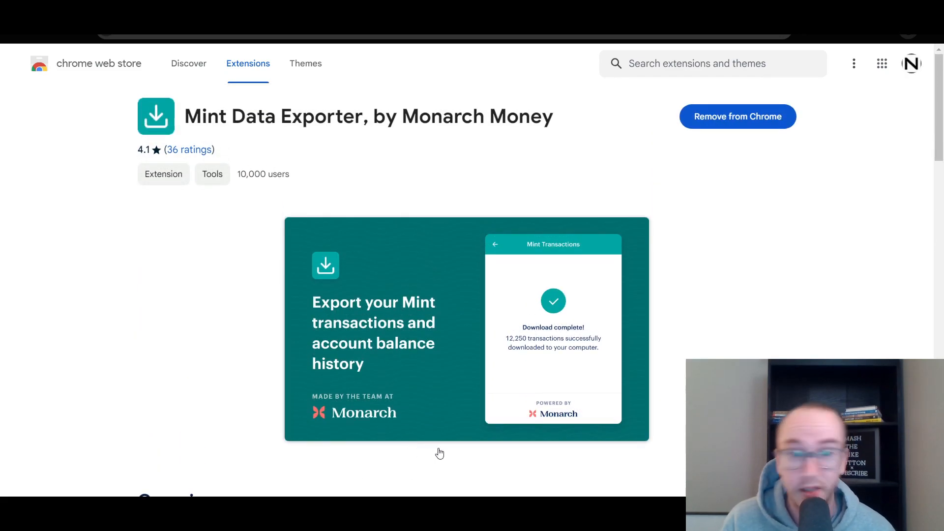
pyautogui.scroll(-4, 439, 452)
pyautogui.scroll(-10, 440, 453)
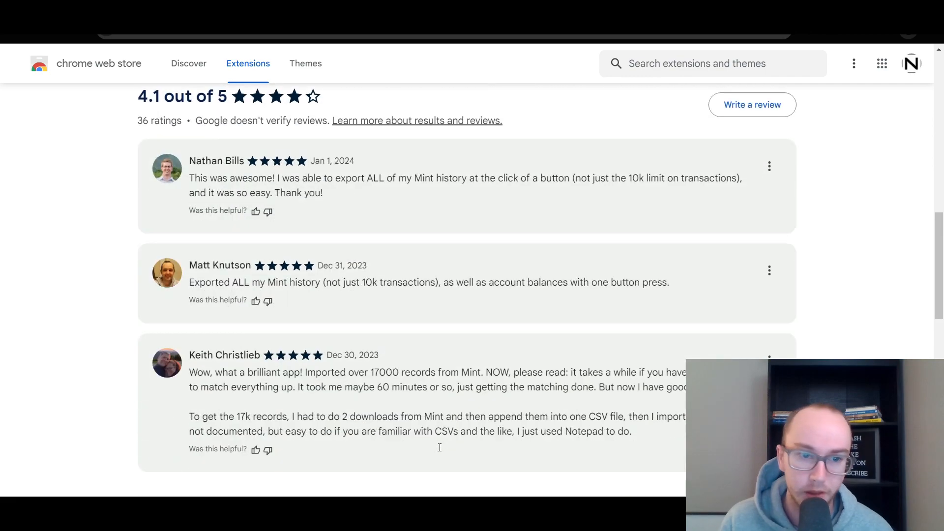
pyautogui.scroll(12, 440, 451)
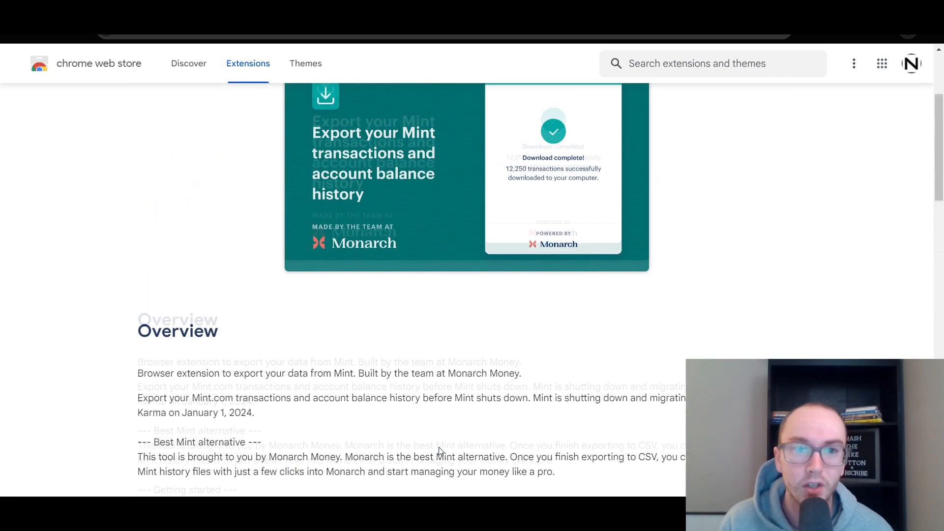
pyautogui.scroll(1, 440, 451)
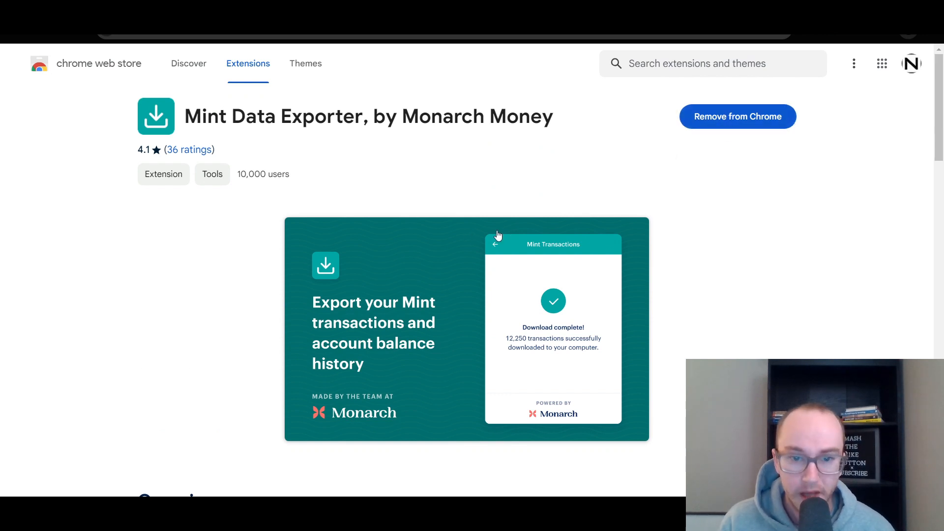
# Review the Mint Data Exporter listing's promotional image and its overview text on exporting Mint transactions and balance history
pyautogui.scroll(-1, 630, 308)
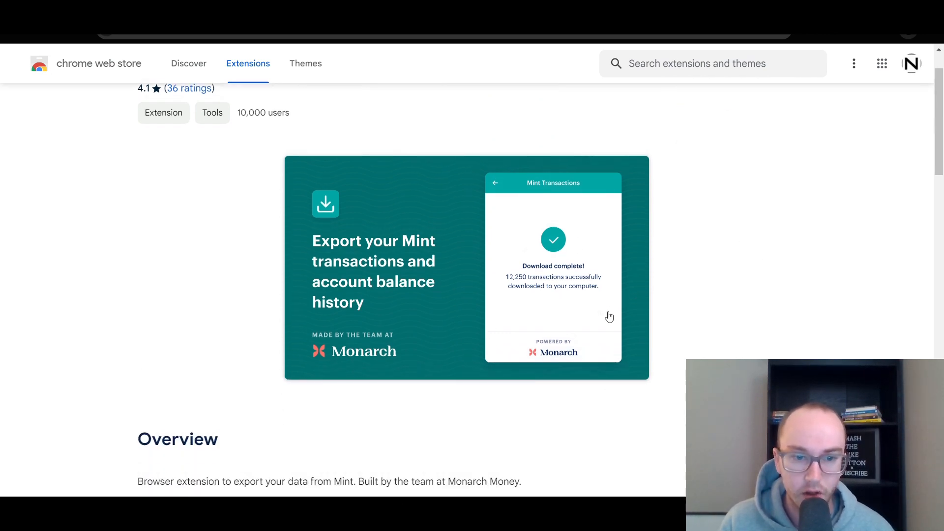
pyautogui.scroll(1, 706, 318)
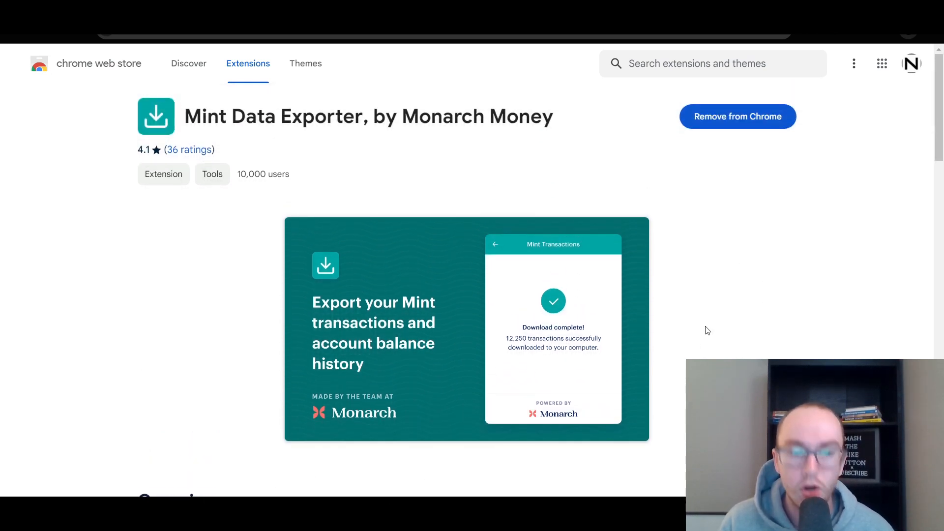
pyautogui.scroll(-1, 707, 332)
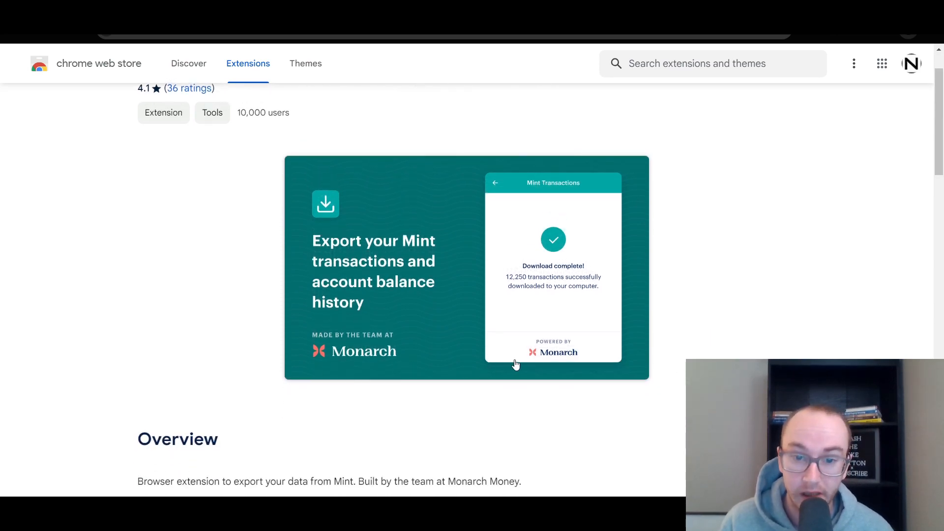
pyautogui.scroll(-4, 767, 297)
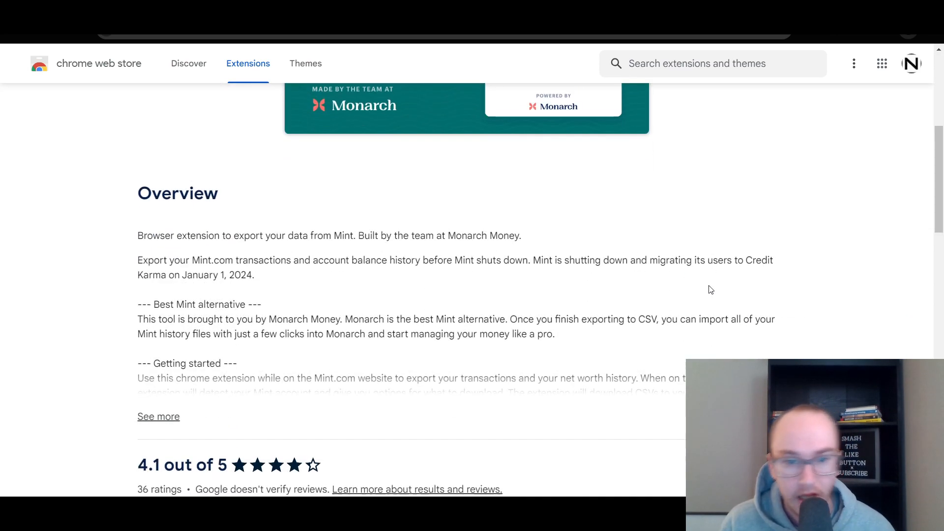
pyautogui.scroll(5, 711, 290)
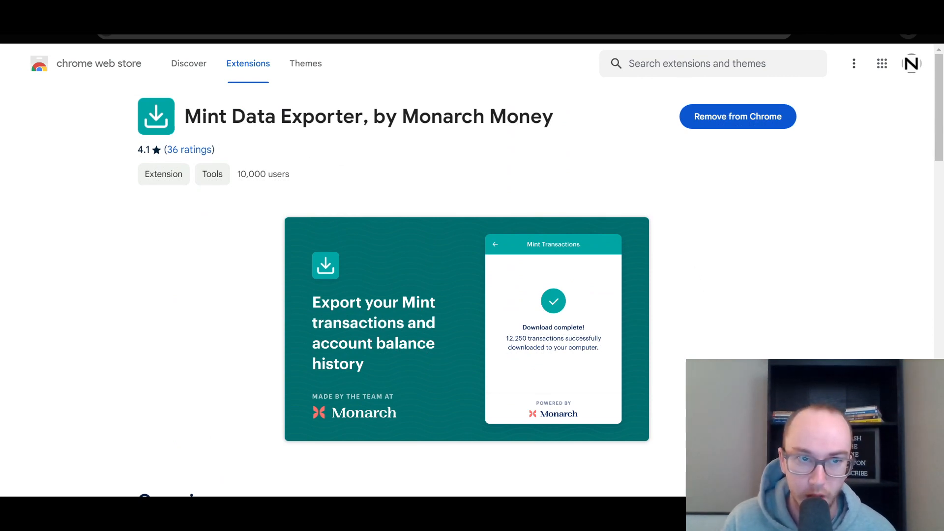
# On the logged-in Mint account page, view the Mint Data Exporter extension's download and import options and close it
pyautogui.click(192, 11)
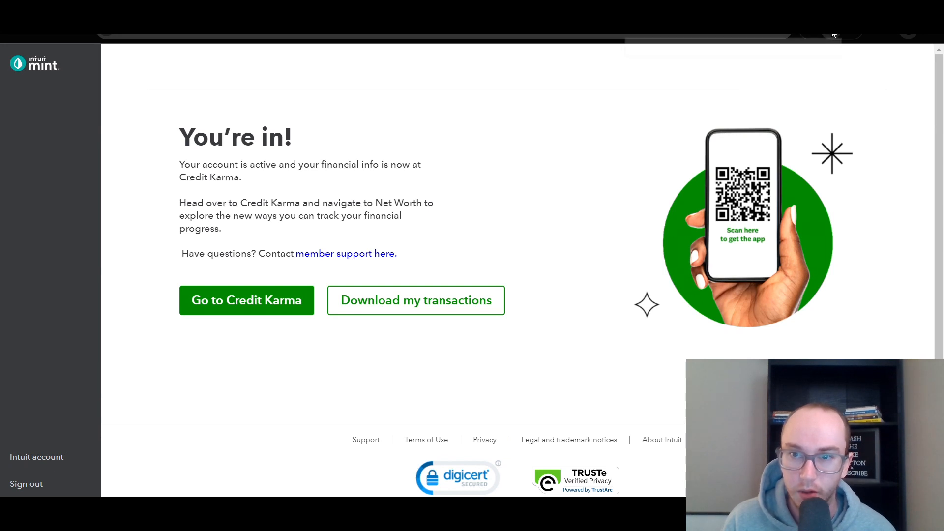
pyautogui.click(834, 35)
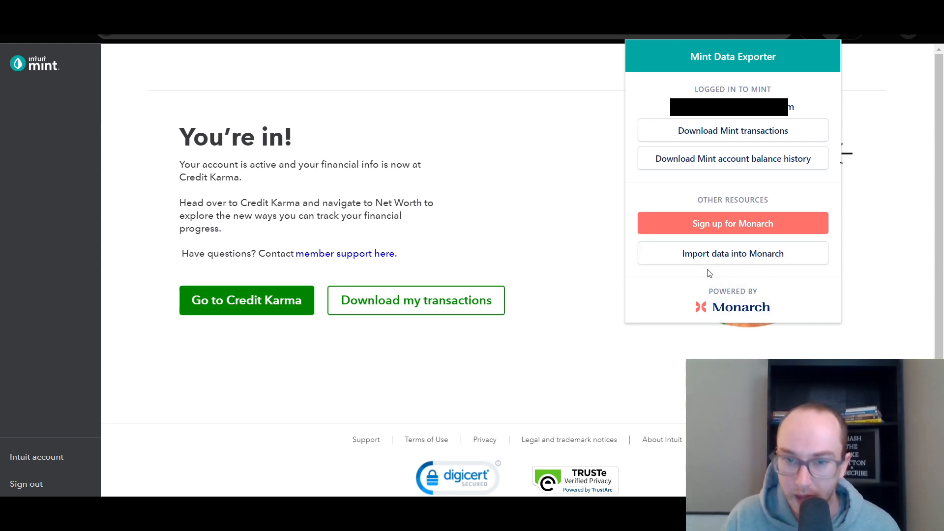
pyautogui.click(557, 116)
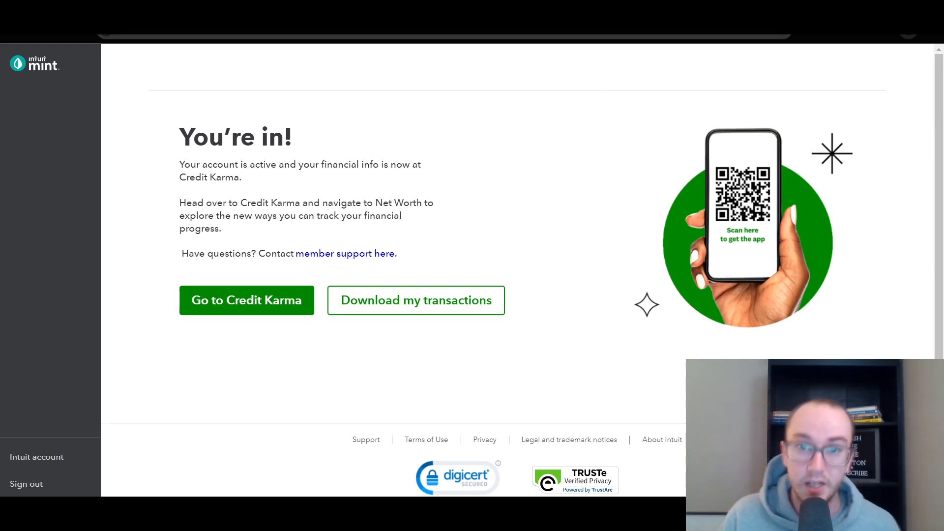
# Open Monarch's "Upload account balance history" help article and read its introduction on backfilling account history
pyautogui.click(609, 10)
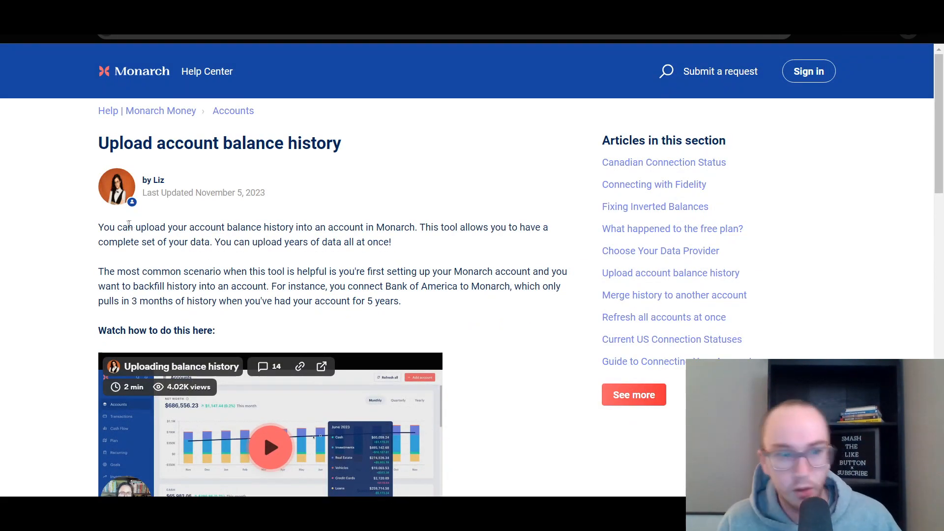
pyautogui.moveTo(941, 142); pyautogui.dragTo(925, 181)
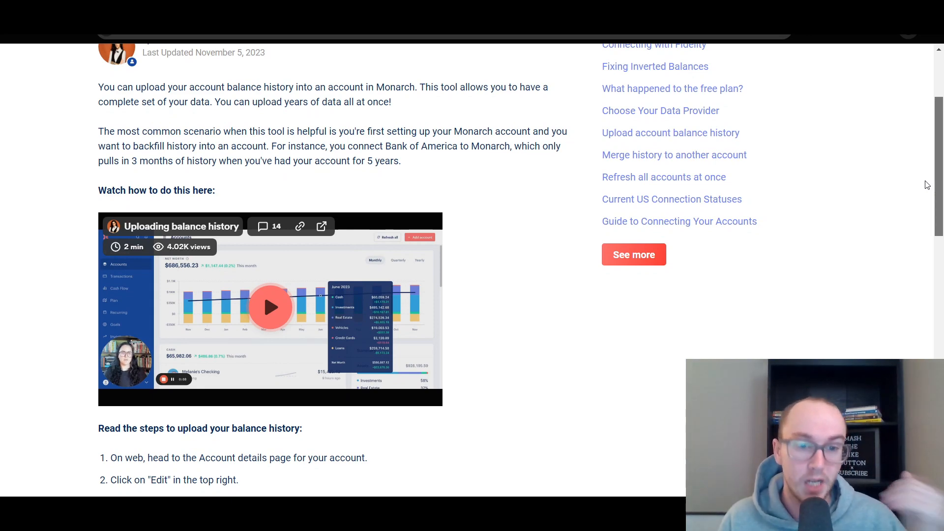
pyautogui.moveTo(925, 180); pyautogui.dragTo(924, 182)
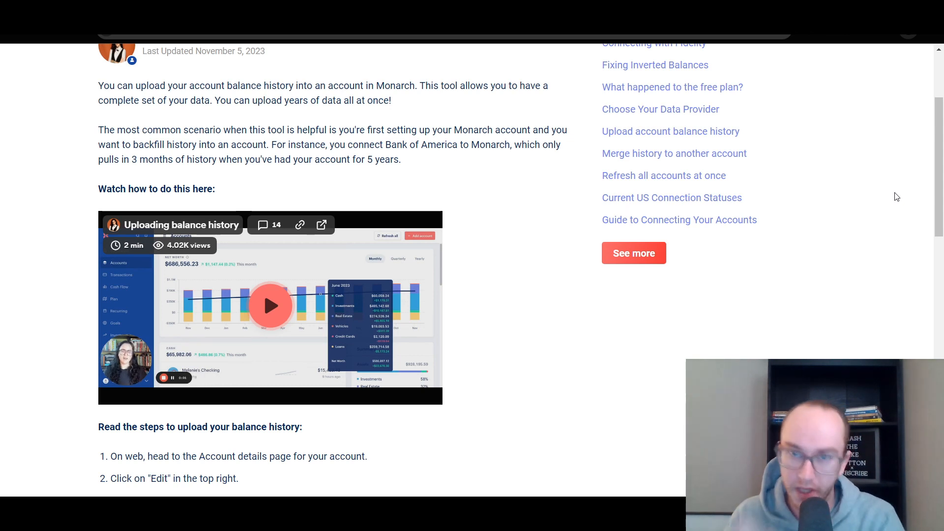
pyautogui.scroll(3, 870, 211)
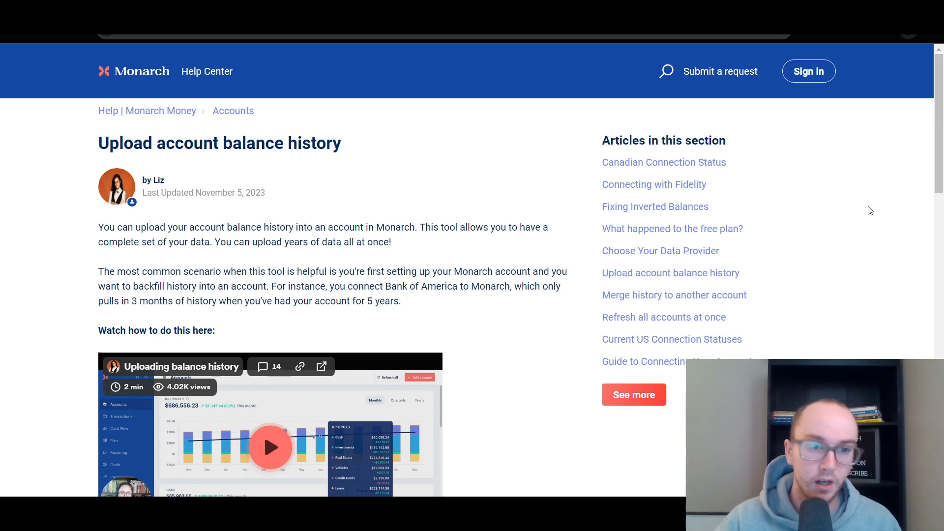
# Read the balance history article's CSV Format section and highlight entries in its example table
pyautogui.scroll(-10, 813, 262)
pyautogui.scroll(-5, 814, 261)
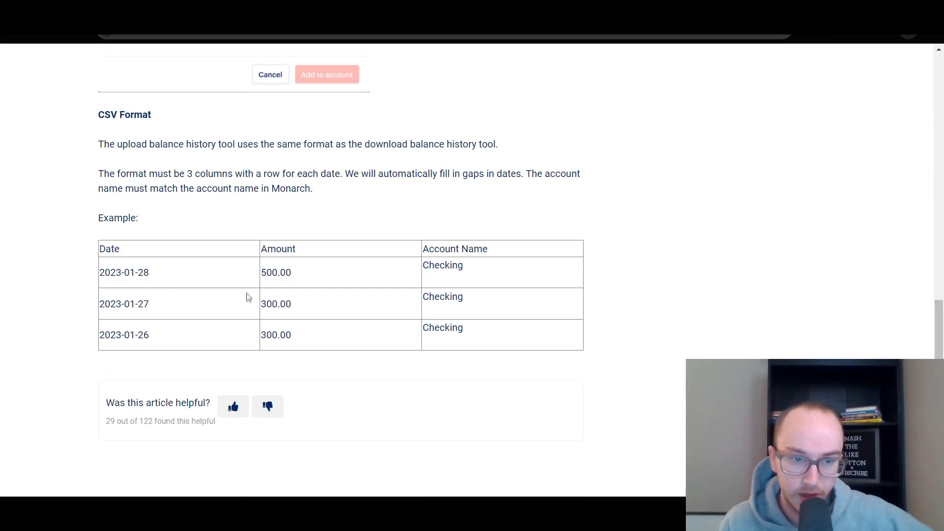
pyautogui.moveTo(104, 281); pyautogui.dragTo(316, 279)
pyautogui.click(366, 297)
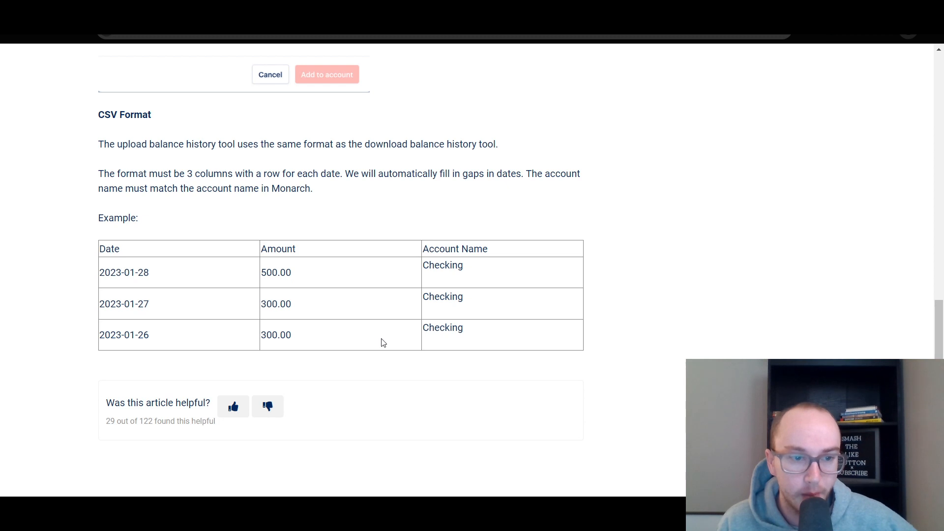
# Check the balance upload steps against the Date, Amount and Account Name example rows, and return to the article's instructional video
pyautogui.scroll(10, 378, 355)
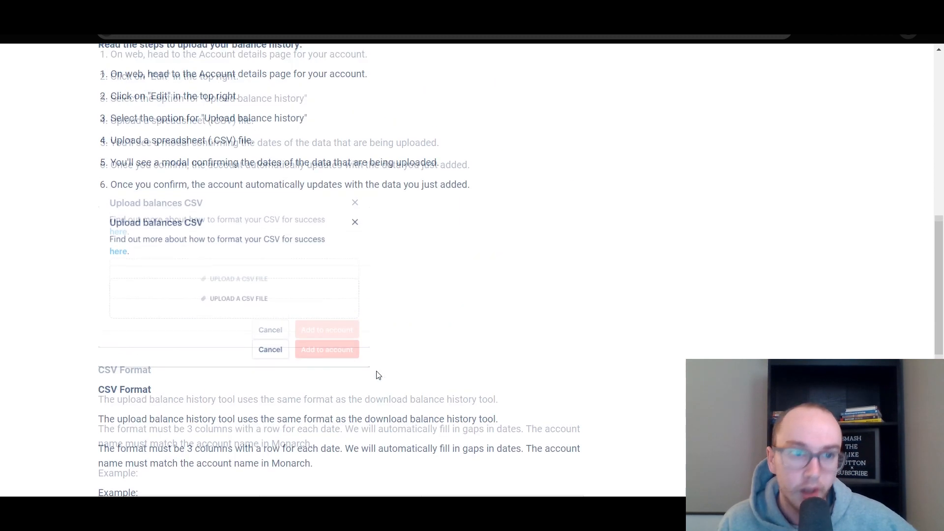
pyautogui.scroll(5, 378, 376)
pyautogui.scroll(-14, 576, 424)
pyautogui.scroll(-1, 572, 423)
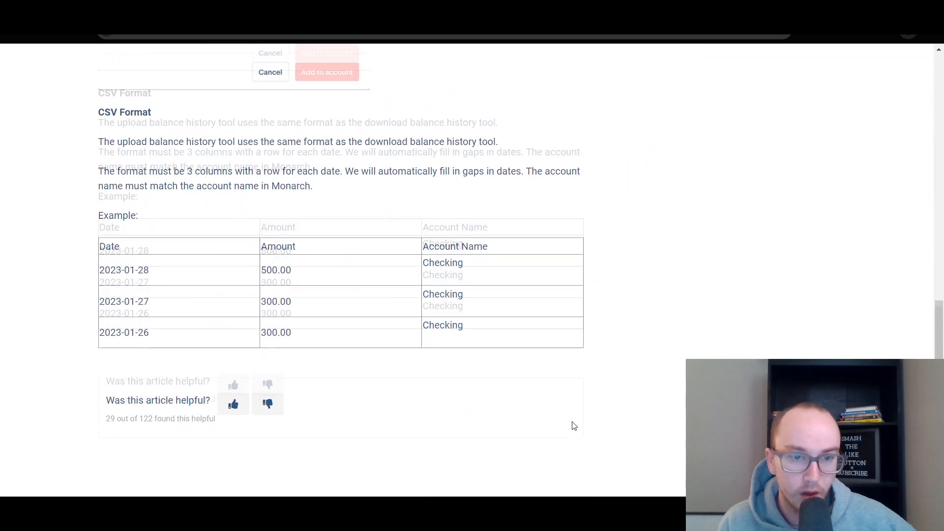
pyautogui.moveTo(105, 273); pyautogui.dragTo(511, 345)
pyautogui.click(524, 341)
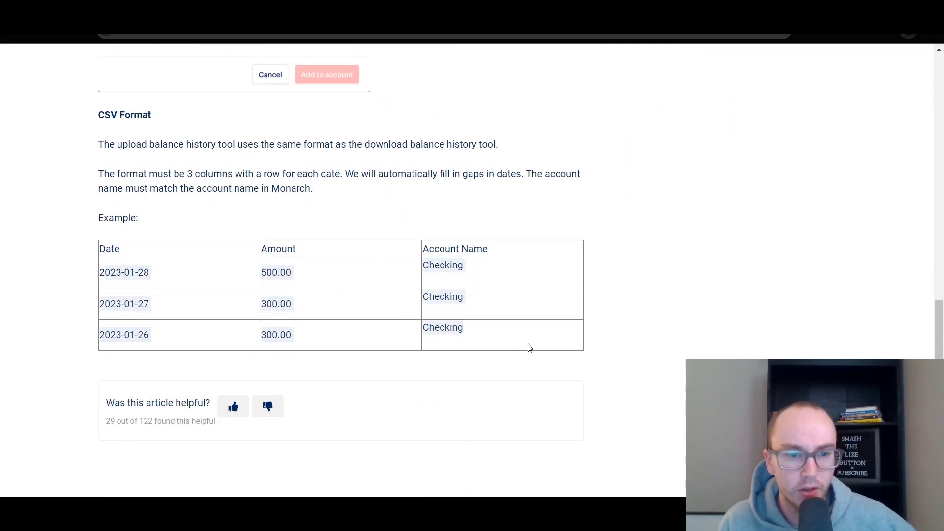
pyautogui.scroll(3, 429, 350)
pyautogui.scroll(7, 429, 350)
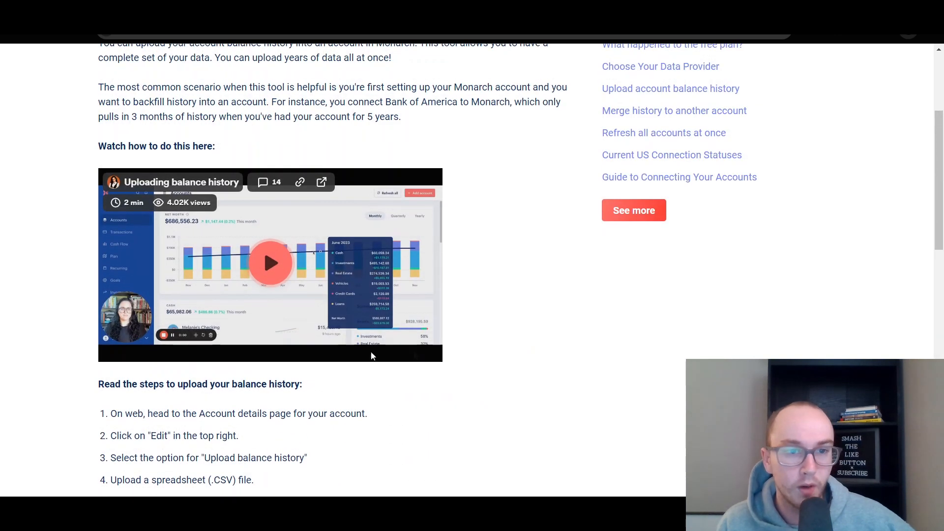
pyautogui.scroll(2, 449, 332)
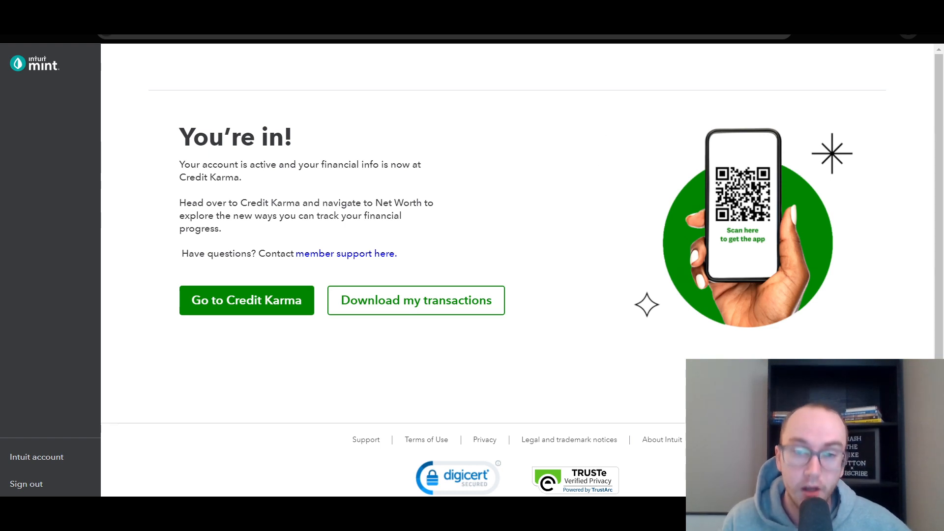
# In the help article on importing data manually from banks or other finance apps, read the single-account steps and the example spreadsheet section
pyautogui.click(590, 11)
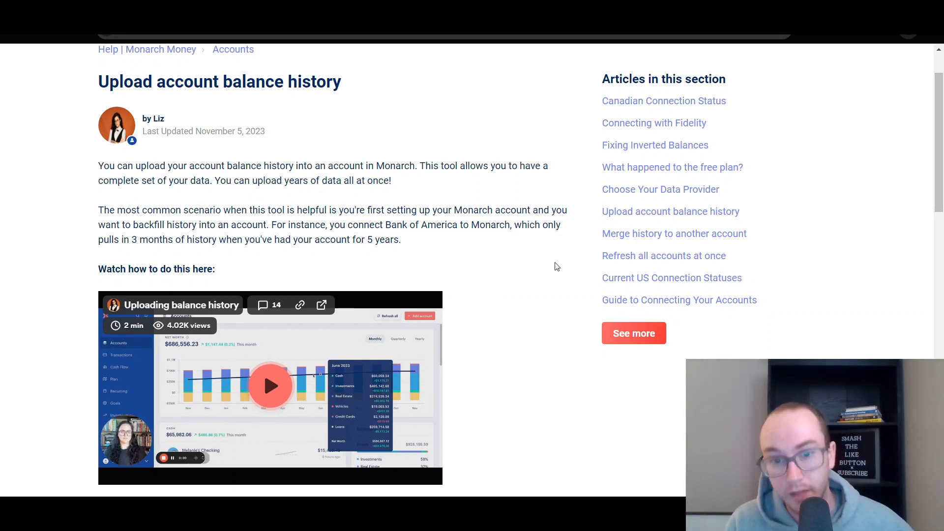
pyautogui.scroll(2, 553, 254)
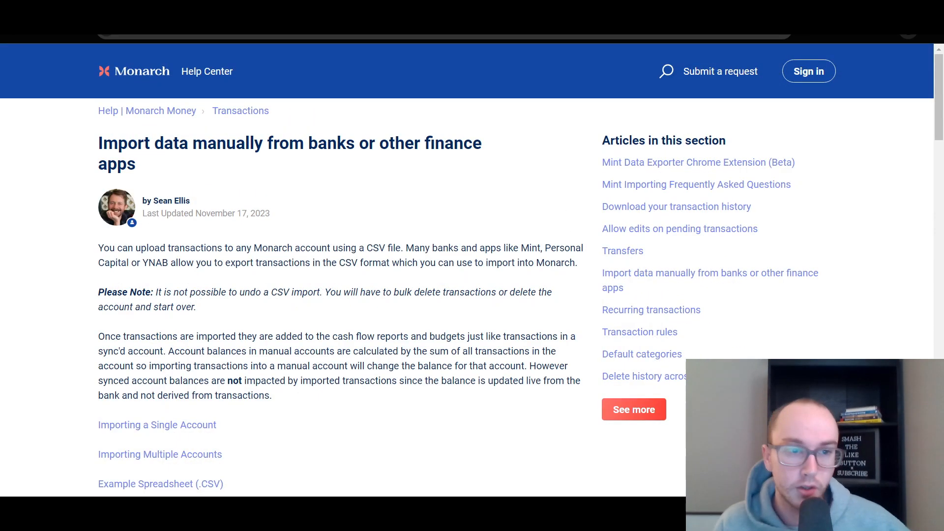
pyautogui.scroll(-5, 500, 279)
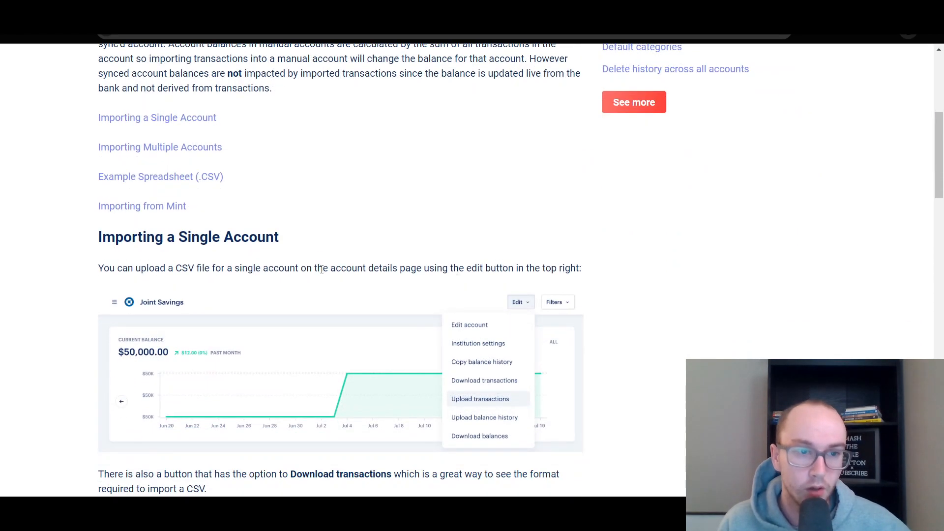
pyautogui.scroll(-3, 625, 314)
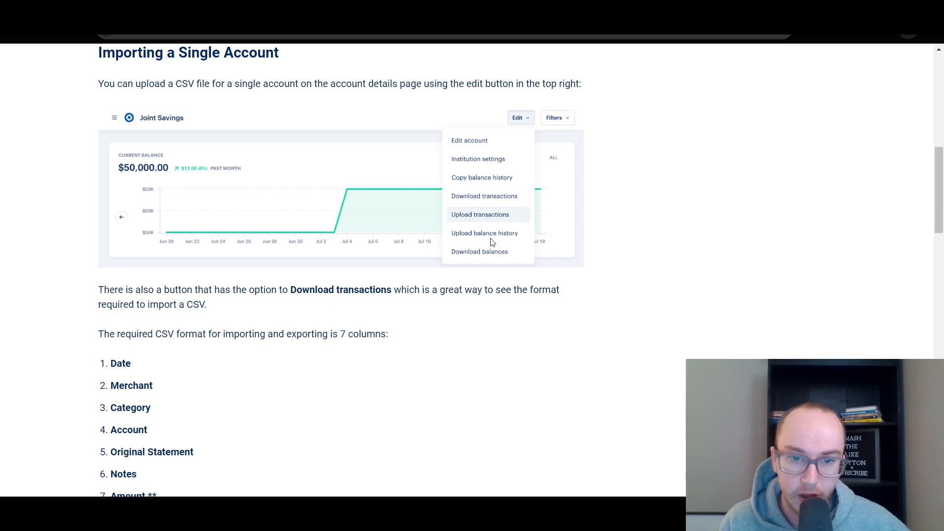
pyautogui.scroll(-6, 605, 215)
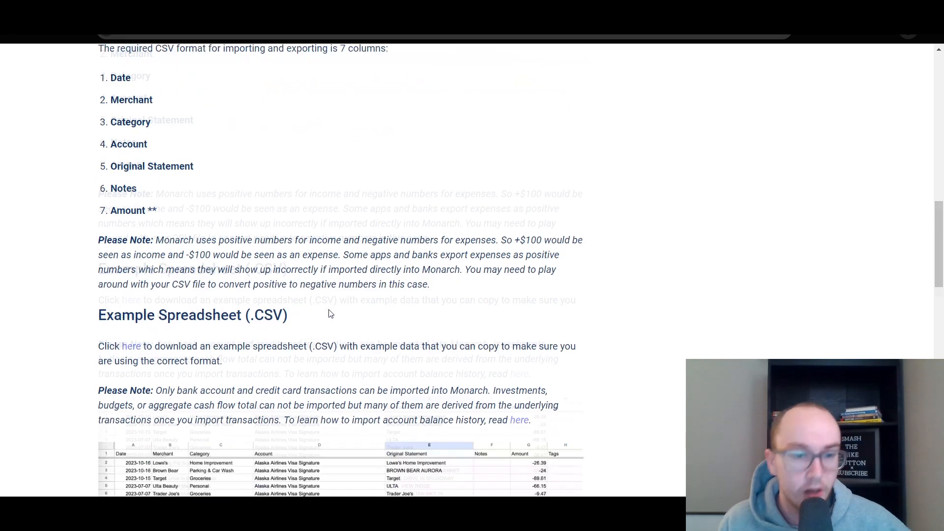
pyautogui.scroll(-1, 227, 303)
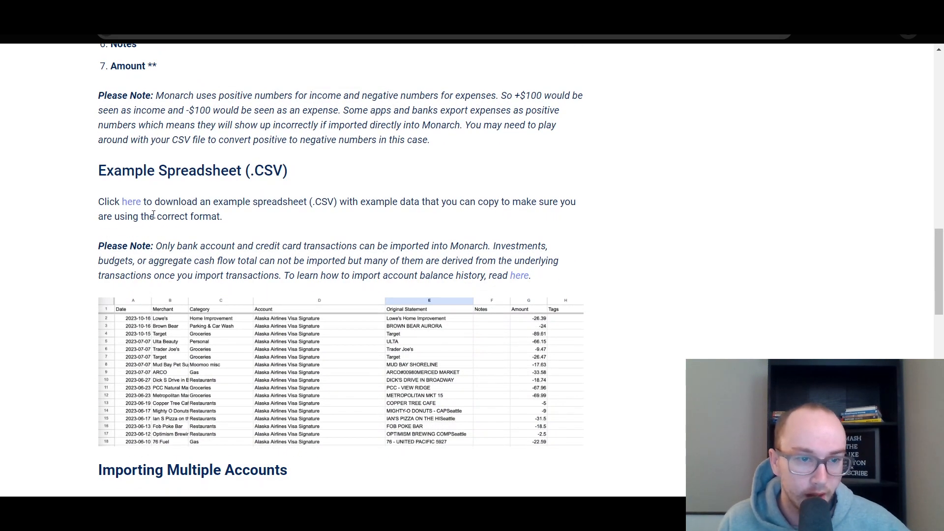
pyautogui.scroll(-1, 382, 270)
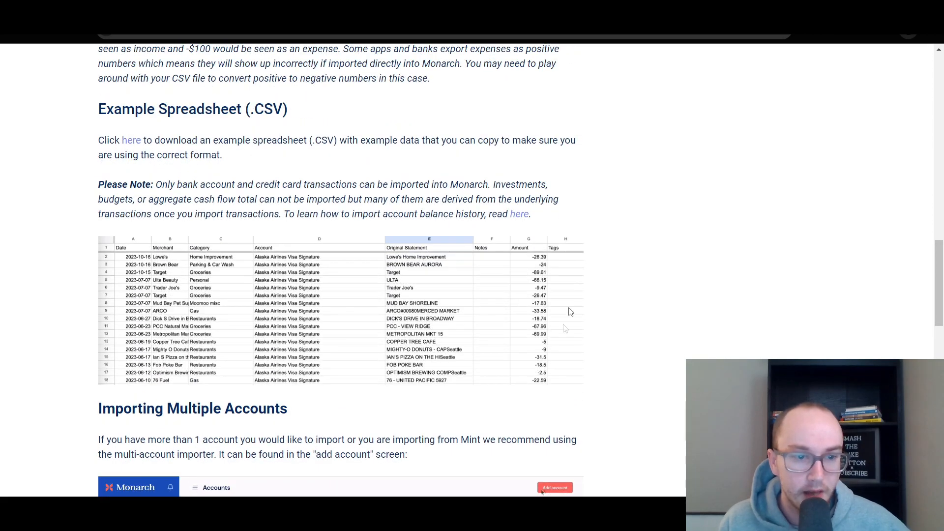
# Examine the Importing Multiple Accounts section for the multi-account importer, its Mint file upload and the required column mapping
pyautogui.scroll(-4, 571, 313)
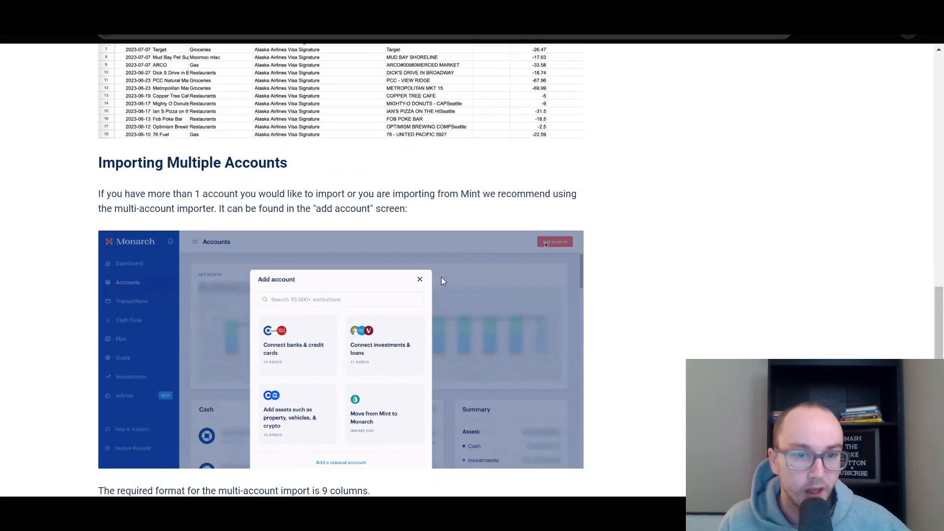
pyautogui.scroll(-8, 658, 204)
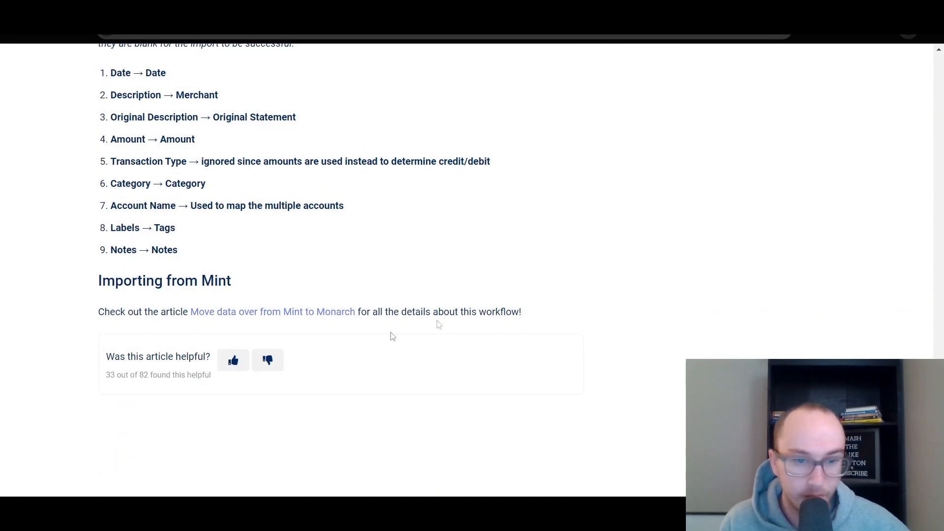
pyautogui.scroll(7, 590, 290)
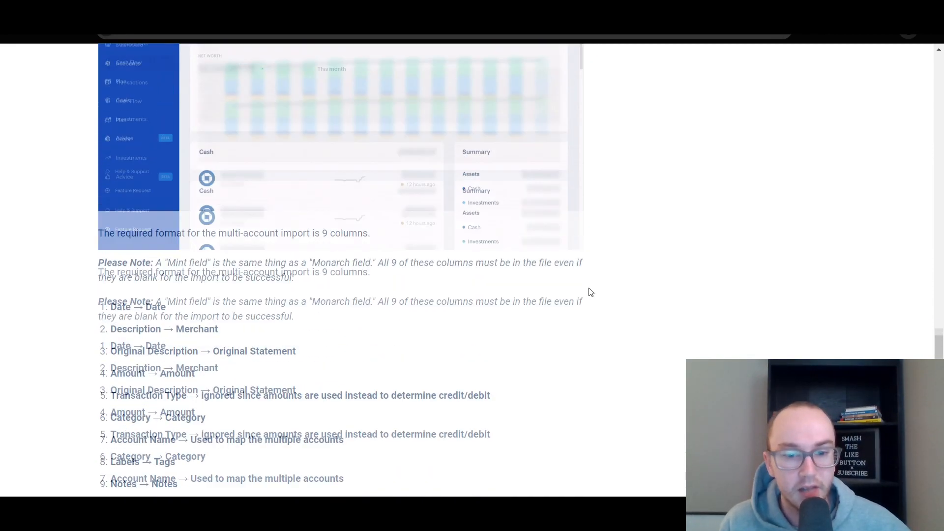
pyautogui.scroll(5, 630, 282)
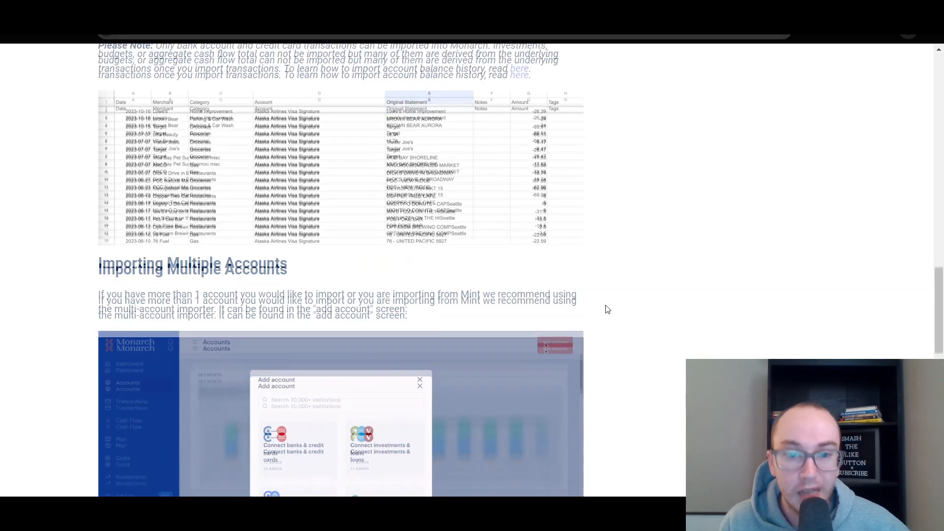
pyautogui.scroll(-3, 606, 306)
pyautogui.scroll(-1, 605, 307)
pyautogui.scroll(3, 604, 307)
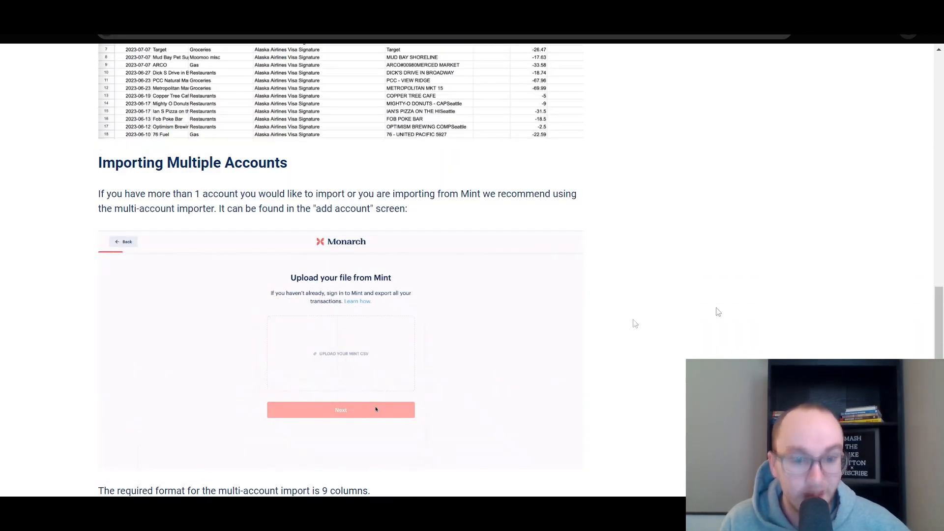
pyautogui.scroll(2, 639, 310)
pyautogui.scroll(13, 645, 304)
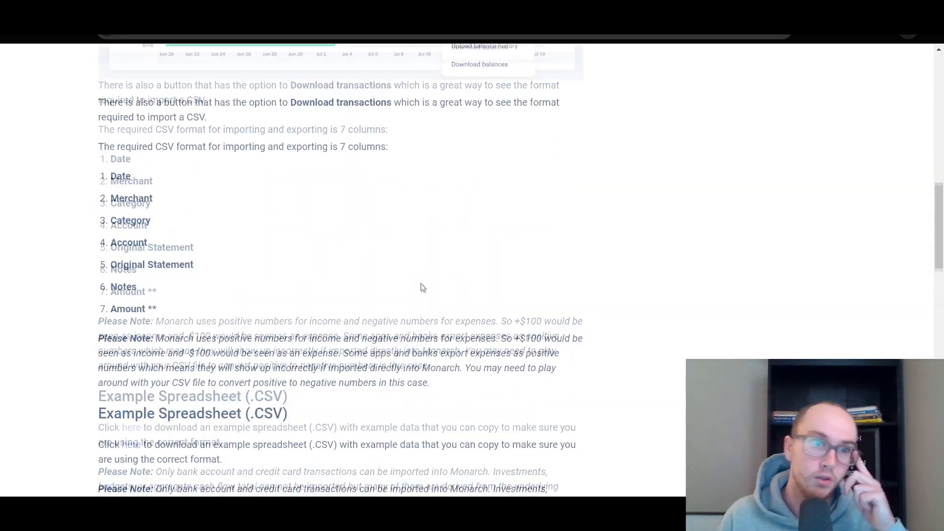
pyautogui.scroll(12, 422, 290)
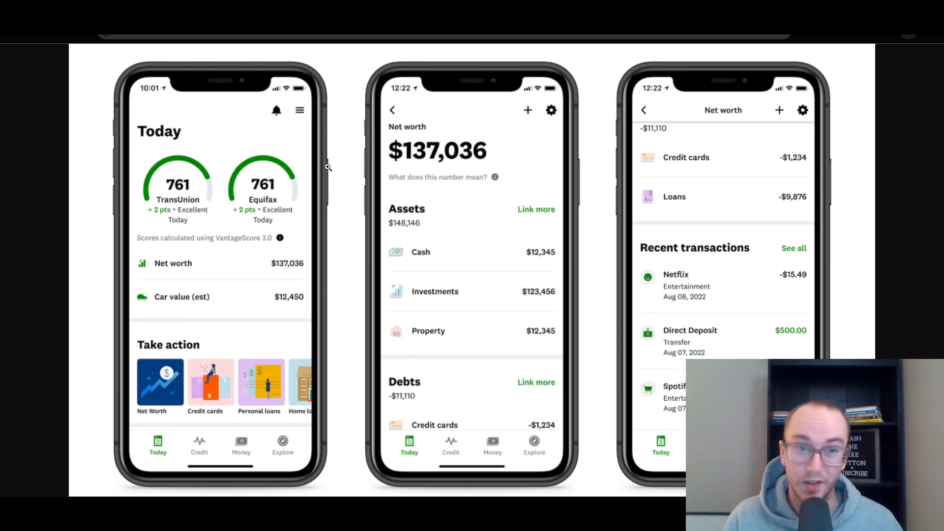
# Revisit the Monarch homepage and bring up the Mint homepage with its notice about moving to Credit Karma
pyautogui.hotkey('ctrl', 'Tab')
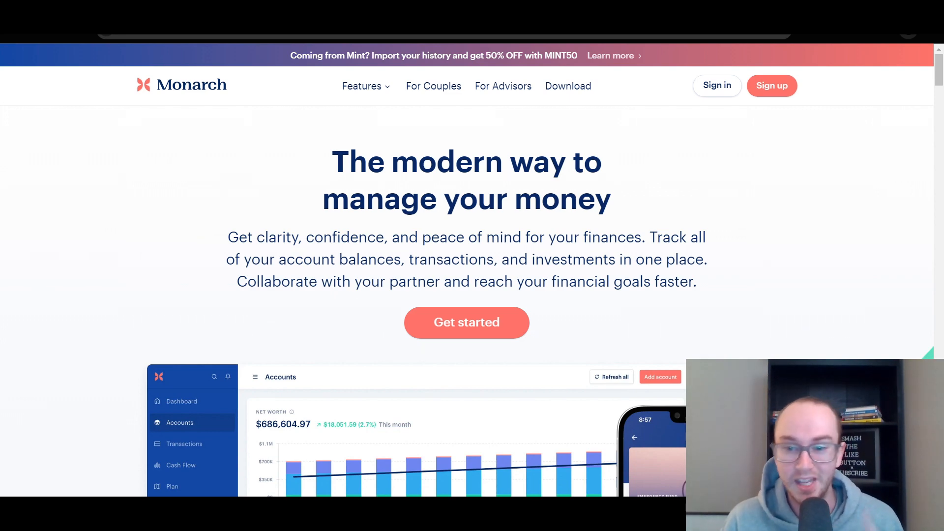
pyautogui.click(79, 12)
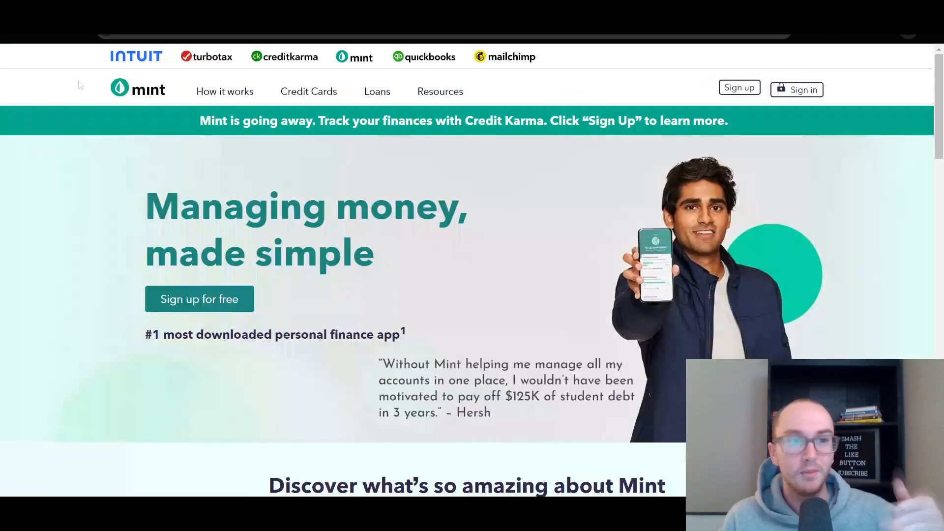